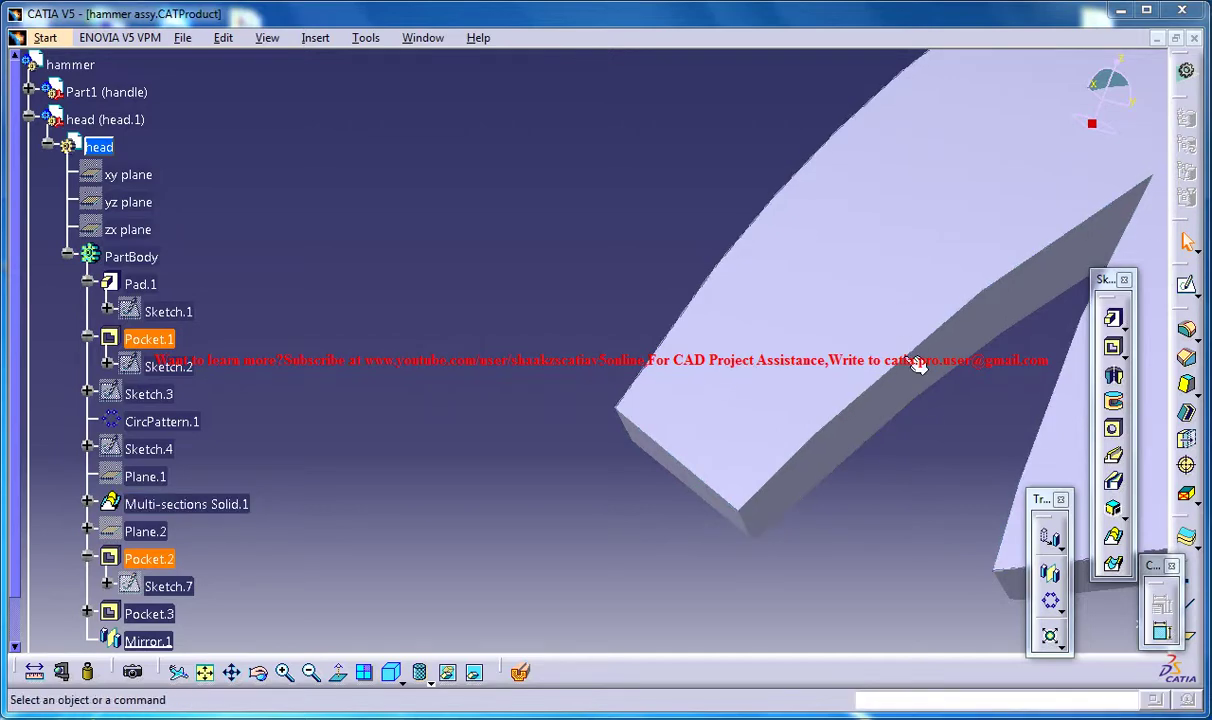
- Orbit and zoom around the whole hammer, then bring up the Window menu's document list
{"action": "middle_click_drag", "start_coordinate": [918, 366], "coordinate": [930, 336]}
{"action": "mouse_move", "coordinate": [785, 380]}
{"action": "middle_mouse_down"}
{"action": "mouse_move", "coordinate": [793, 371]}
{"action": "mouse_move", "coordinate": [720, 398]}
{"action": "mouse_move", "coordinate": [800, 410]}
{"action": "mouse_move", "coordinate": [784, 395]}
{"action": "mouse_move", "coordinate": [833, 395]}
{"action": "mouse_move", "coordinate": [540, 407]}
{"action": "mouse_move", "coordinate": [614, 533]}
{"action": "mouse_move", "coordinate": [766, 398]}
{"action": "mouse_move", "coordinate": [709, 414]}
{"action": "mouse_move", "coordinate": [705, 380]}
{"action": "middle_mouse_up"}
{"action": "middle_click_drag", "start_coordinate": [398, 99], "coordinate": [495, 306], "text": "ctrl"}
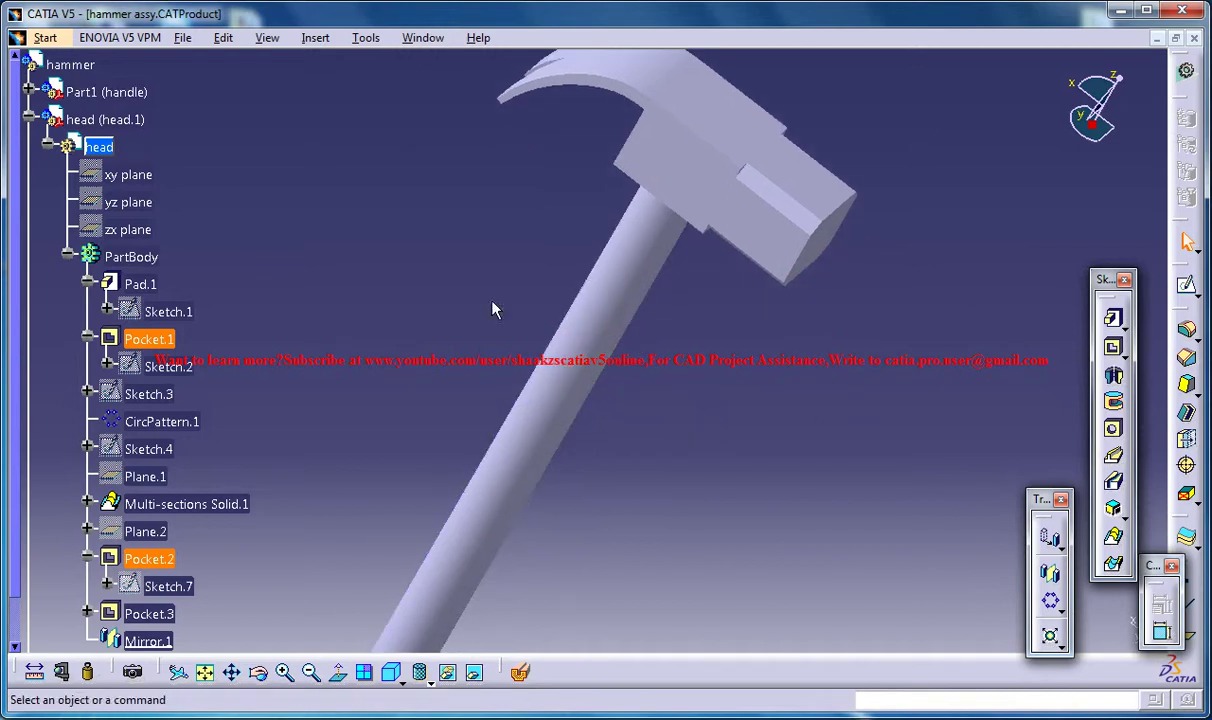
{"action": "middle_click_drag", "start_coordinate": [552, 395], "coordinate": [552, 398]}
{"action": "left_click", "coordinate": [422, 38]}
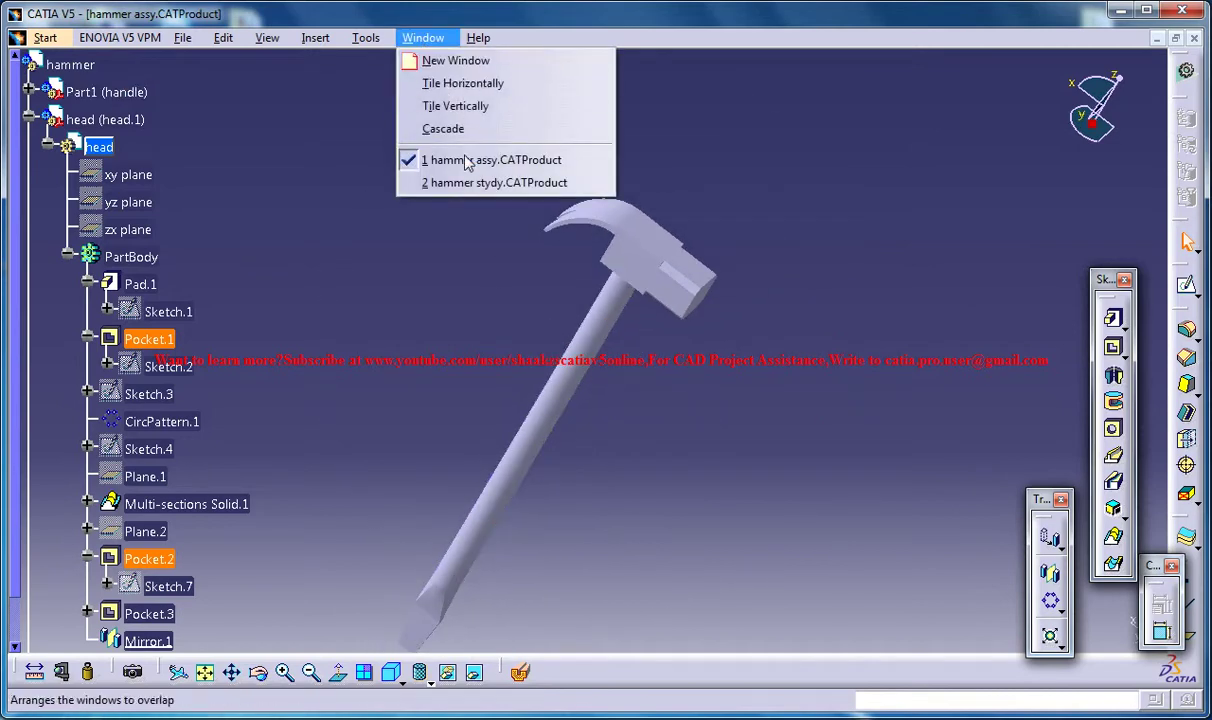
- Switch to the hammer stydy document and pick Plane.1 in the specification tree
{"action": "left_click", "coordinate": [480, 182]}
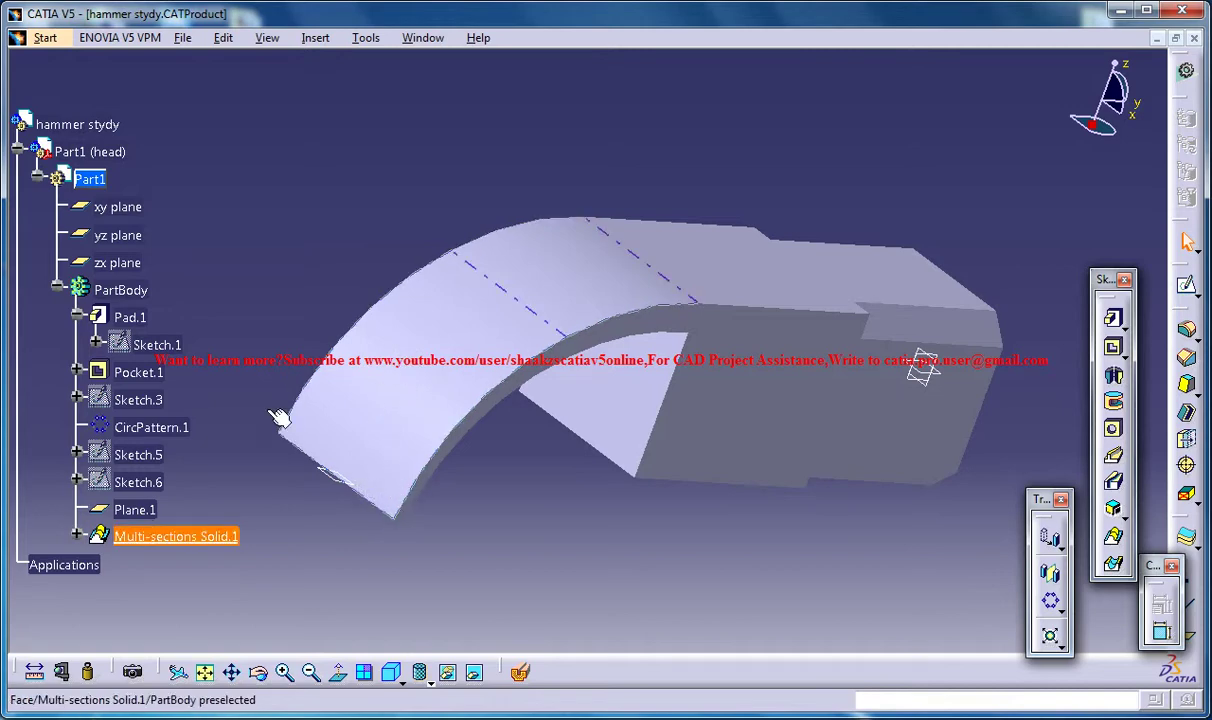
{"action": "left_click", "coordinate": [334, 478]}
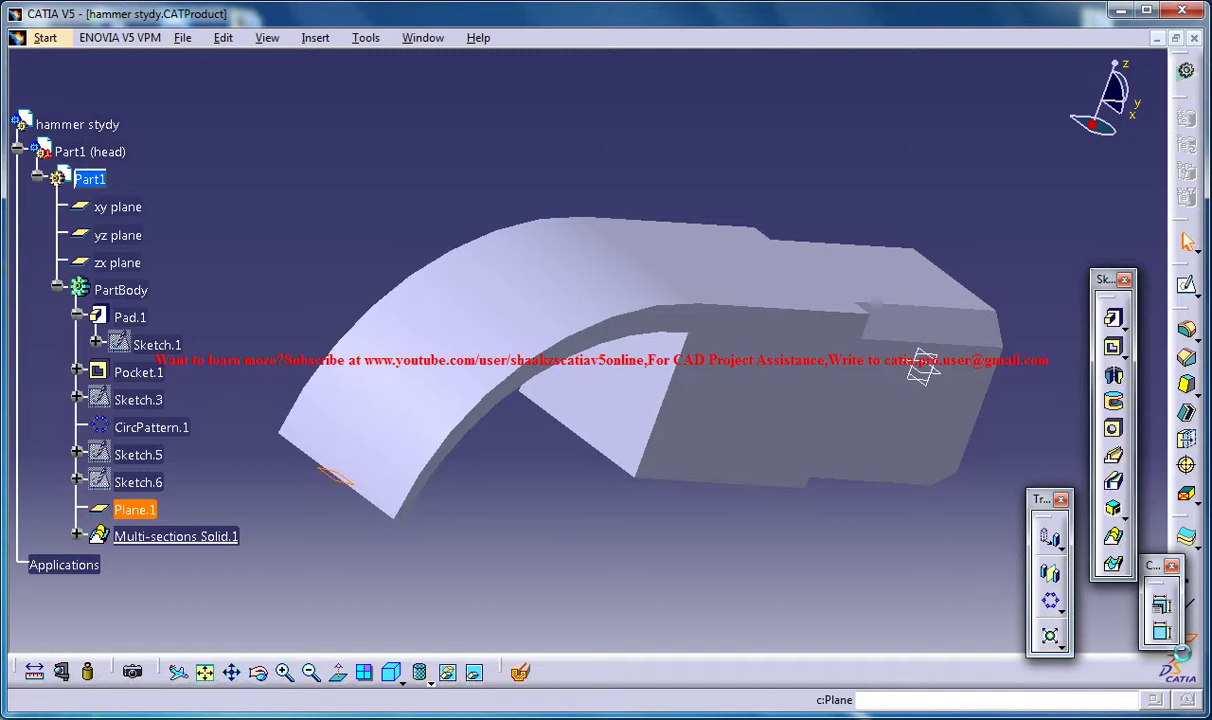
- Start an Angle/Normal to plane plane on Plane.1, rotating about the claw tip's edge
{"action": "left_click", "coordinate": [1186, 411]}
{"action": "left_click", "coordinate": [1050, 496]}
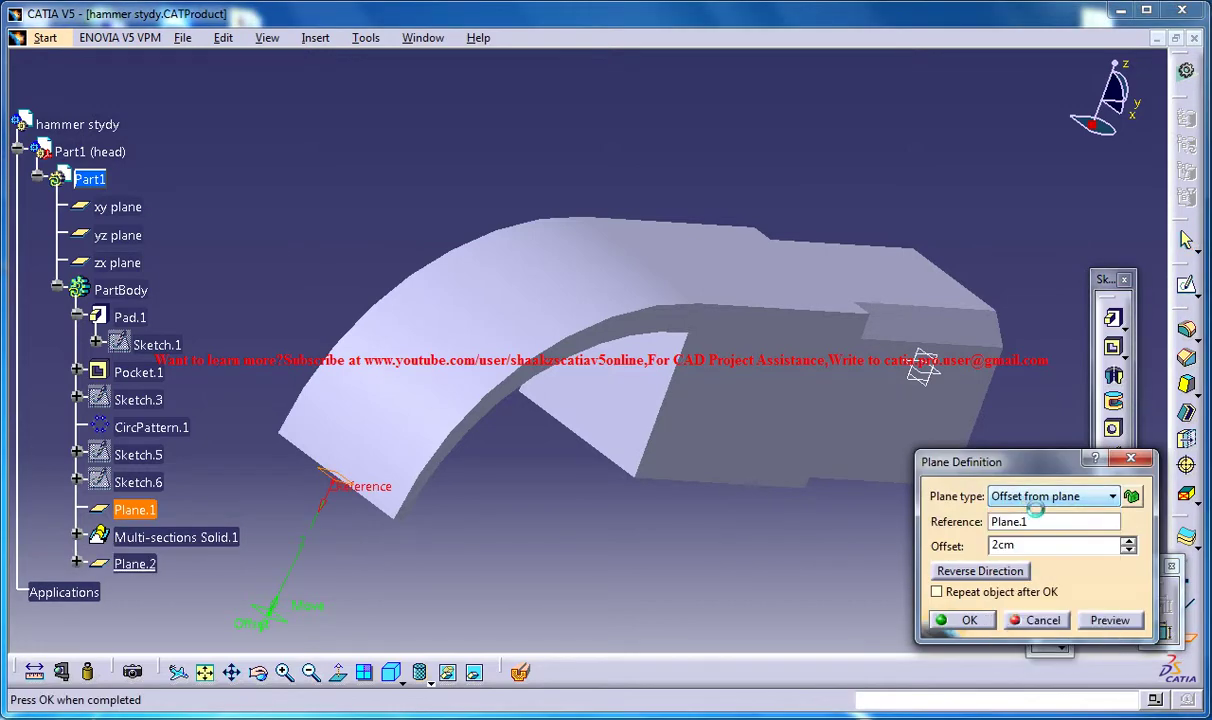
{"action": "left_click", "coordinate": [1036, 497]}
{"action": "left_click", "coordinate": [1031, 527]}
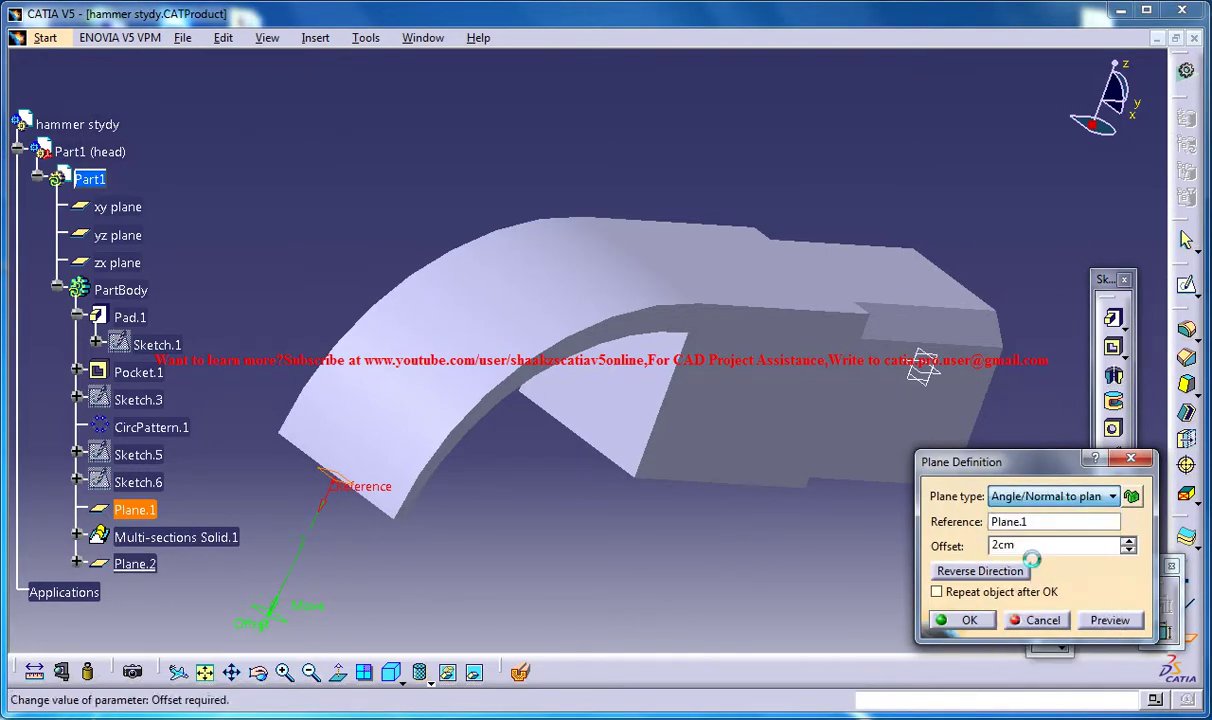
{"action": "left_click", "coordinate": [388, 512]}
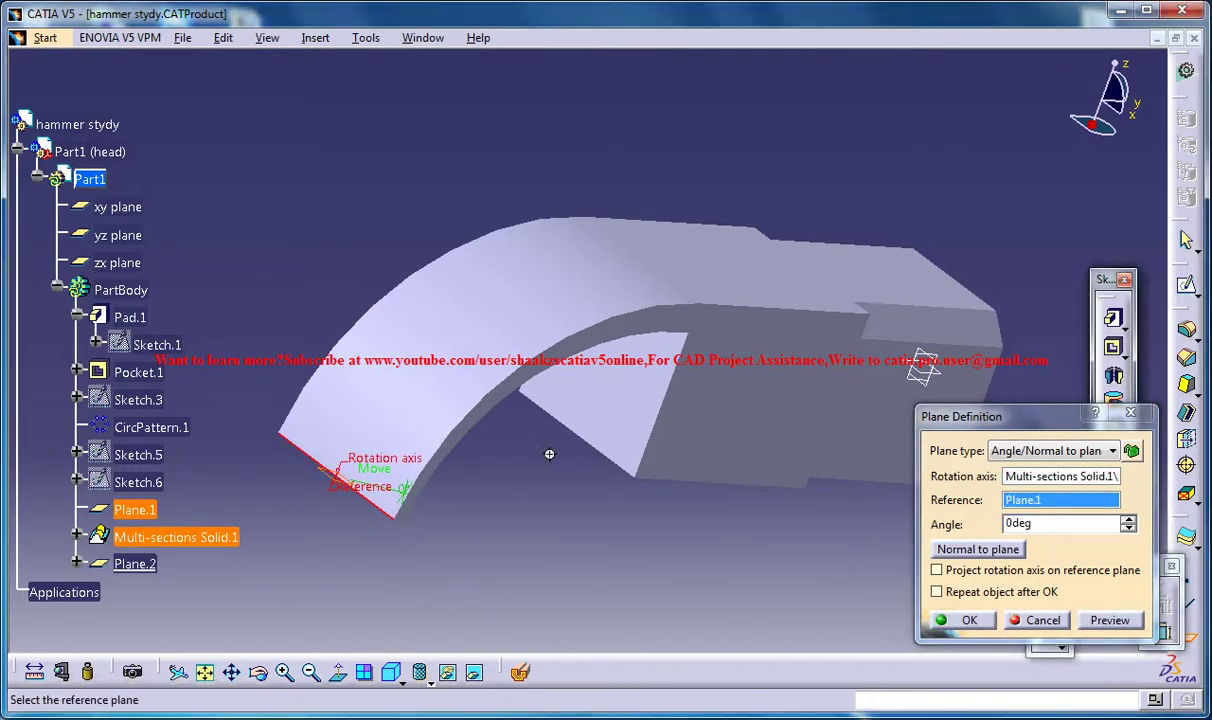
{"action": "mouse_move", "coordinate": [549, 454]}
{"action": "middle_mouse_down"}
{"action": "mouse_move", "coordinate": [540, 525]}
{"action": "mouse_move", "coordinate": [623, 463]}
{"action": "mouse_move", "coordinate": [576, 351]}
{"action": "mouse_move", "coordinate": [504, 442]}
{"action": "mouse_move", "coordinate": [568, 487]}
{"action": "mouse_move", "coordinate": [590, 433]}
{"action": "mouse_move", "coordinate": [649, 400]}
{"action": "mouse_move", "coordinate": [630, 352]}
{"action": "mouse_move", "coordinate": [609, 441]}
{"action": "mouse_move", "coordinate": [624, 467]}
{"action": "middle_mouse_up"}
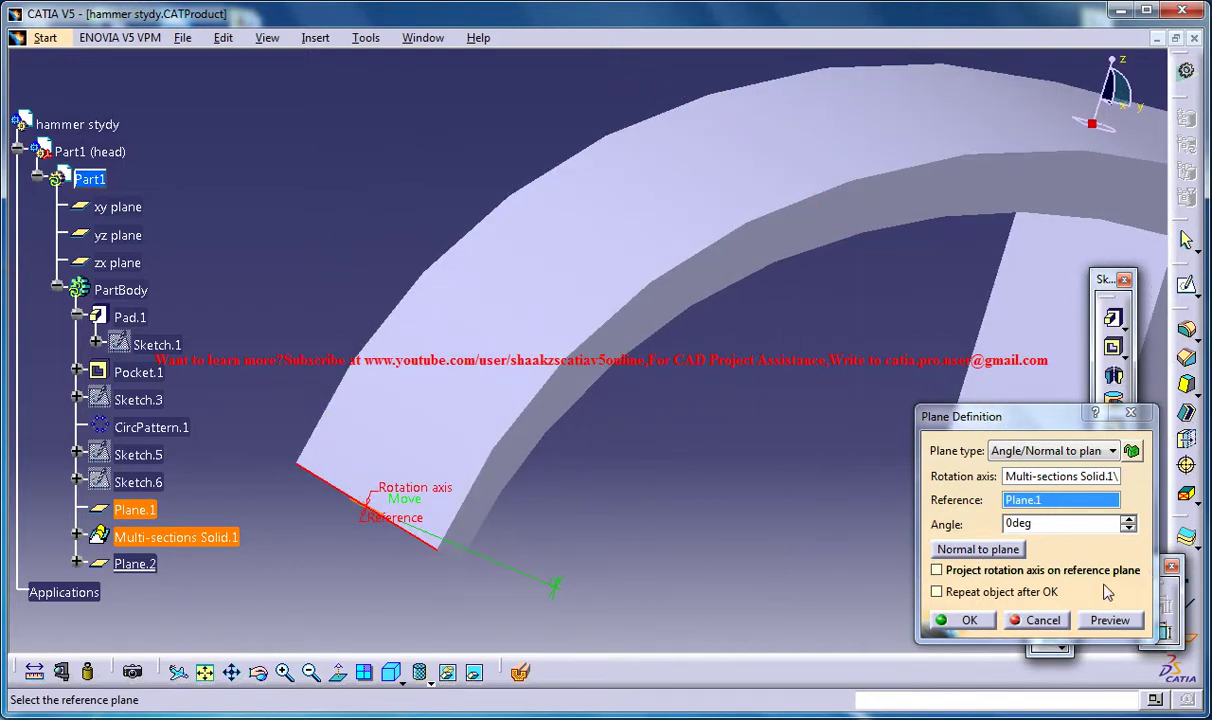
- Raise the plane angle to 95° and create Plane.2
{"action": "left_click", "coordinate": [1128, 520]}
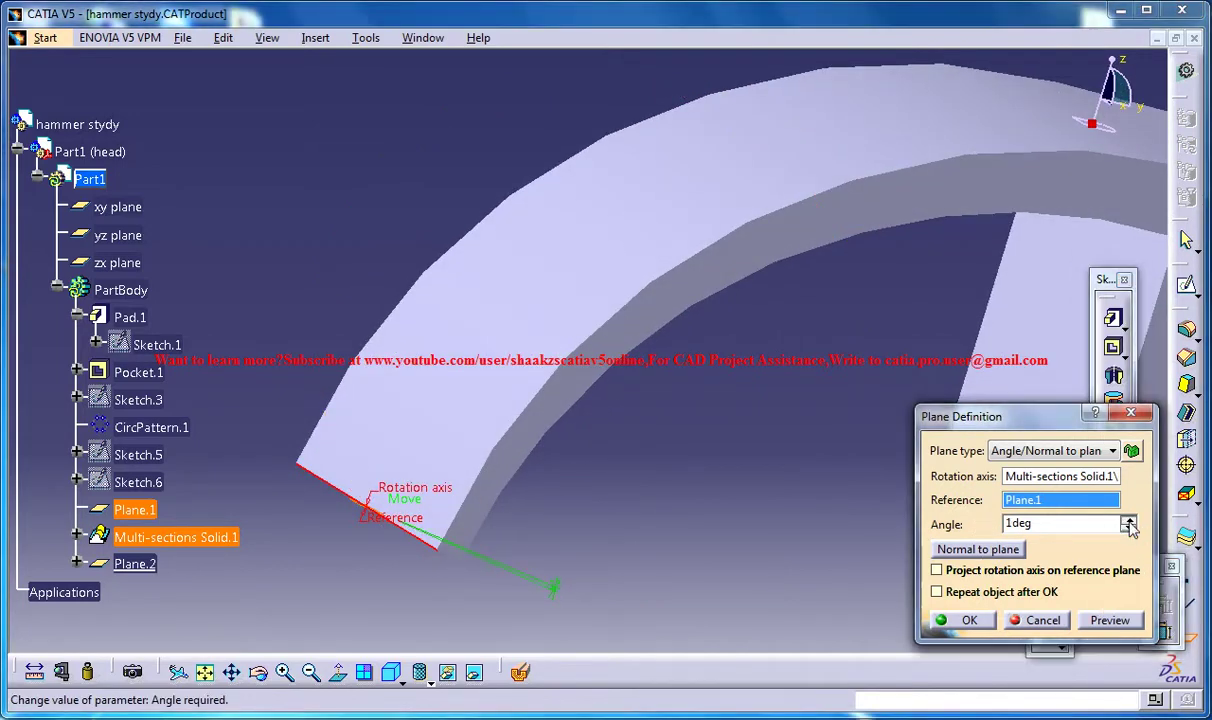
{"action": "left_click_drag", "start_coordinate": [1140, 535], "coordinate": [1140, 530]}
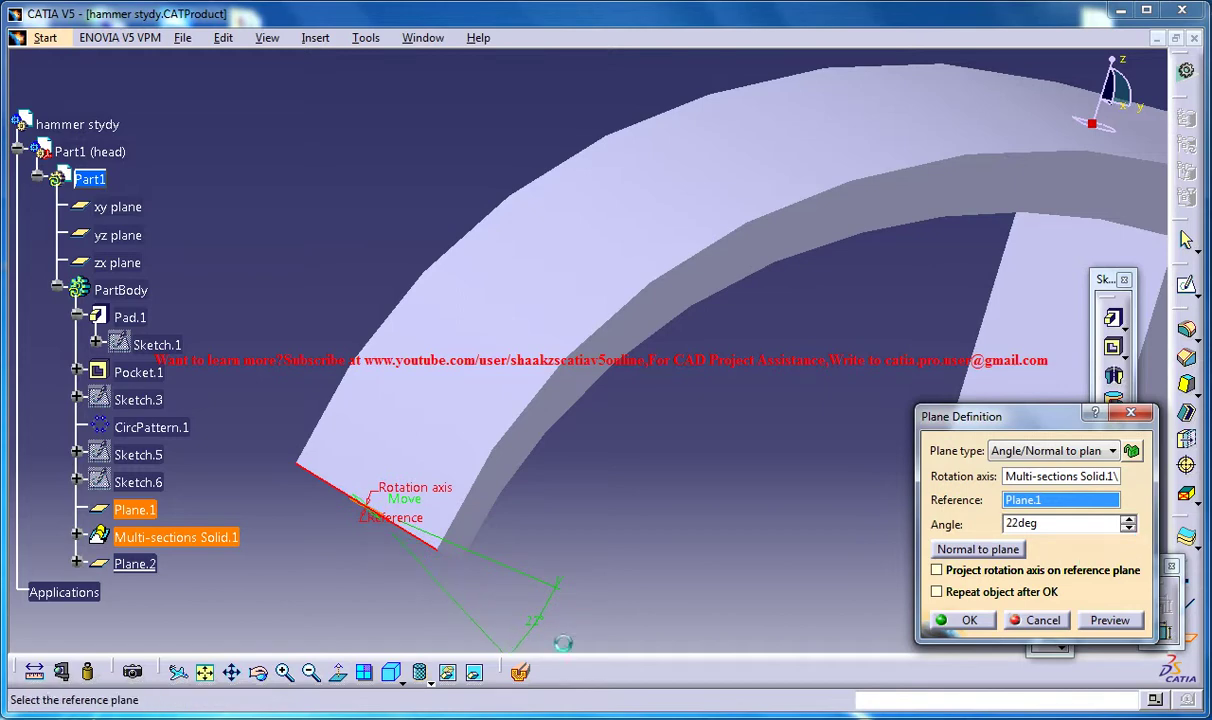
{"action": "left_click", "coordinate": [419, 672]}
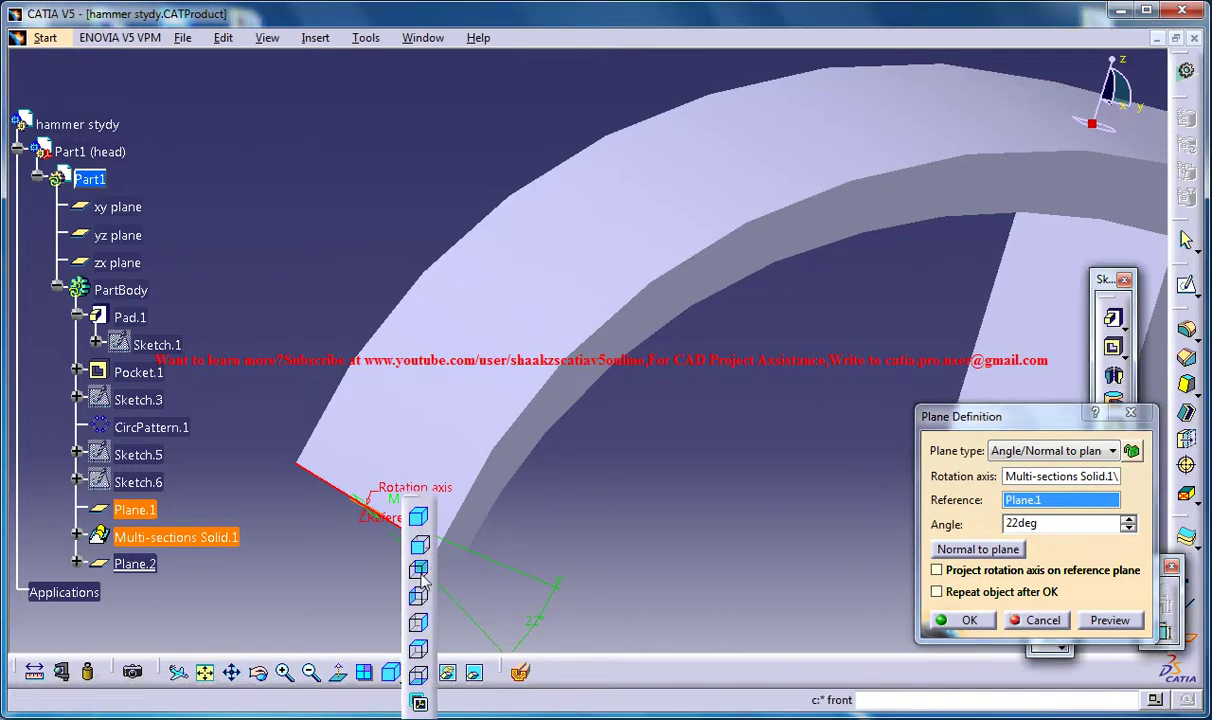
{"action": "left_click", "coordinate": [421, 626]}
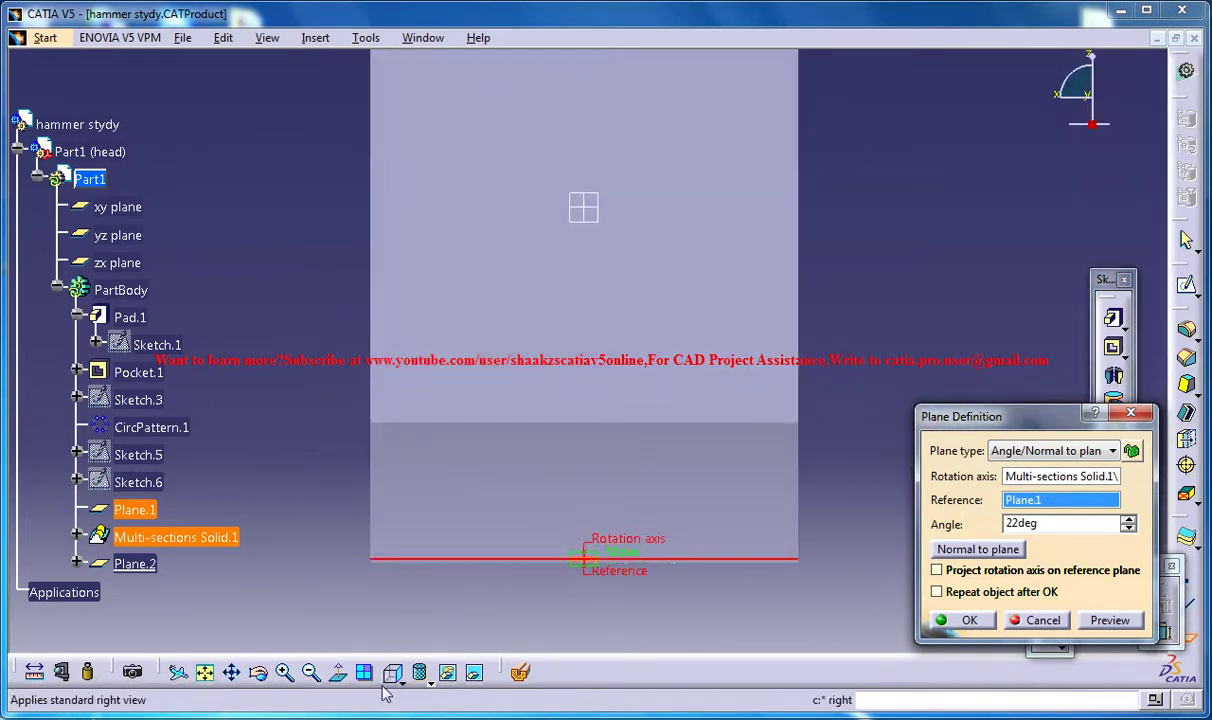
{"action": "left_click", "coordinate": [412, 673]}
{"action": "left_click", "coordinate": [419, 516]}
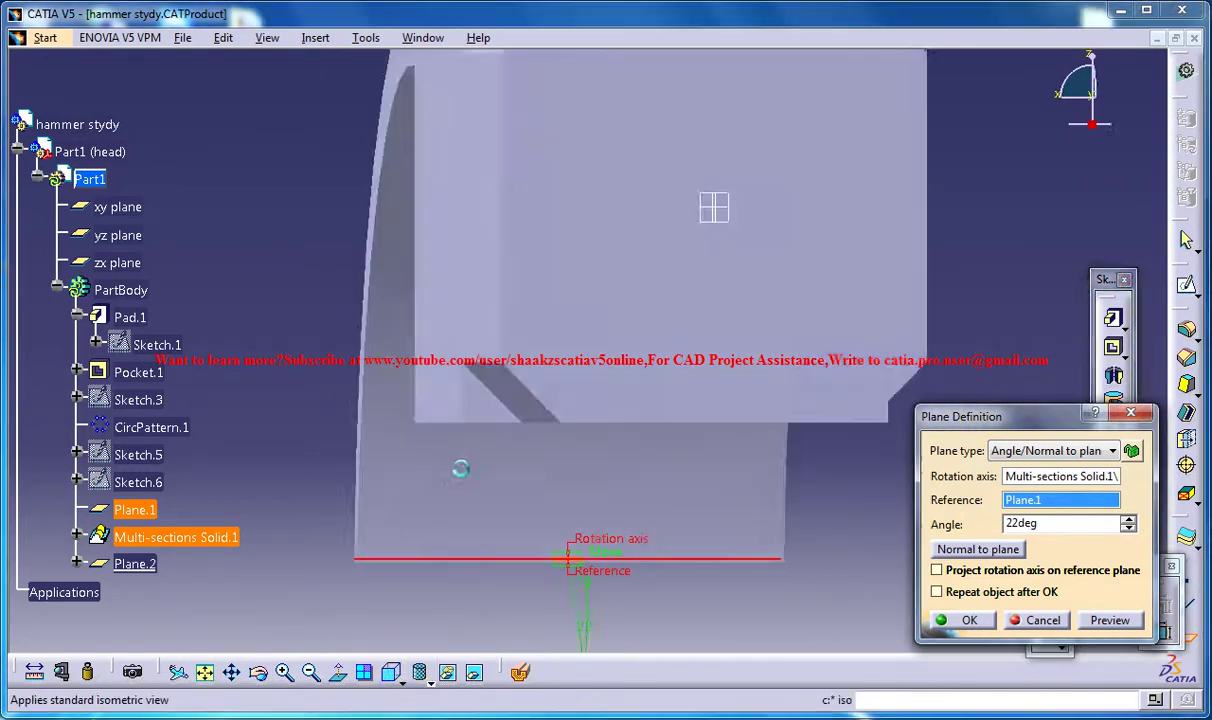
{"action": "middle_click_drag", "start_coordinate": [427, 403], "coordinate": [544, 350]}
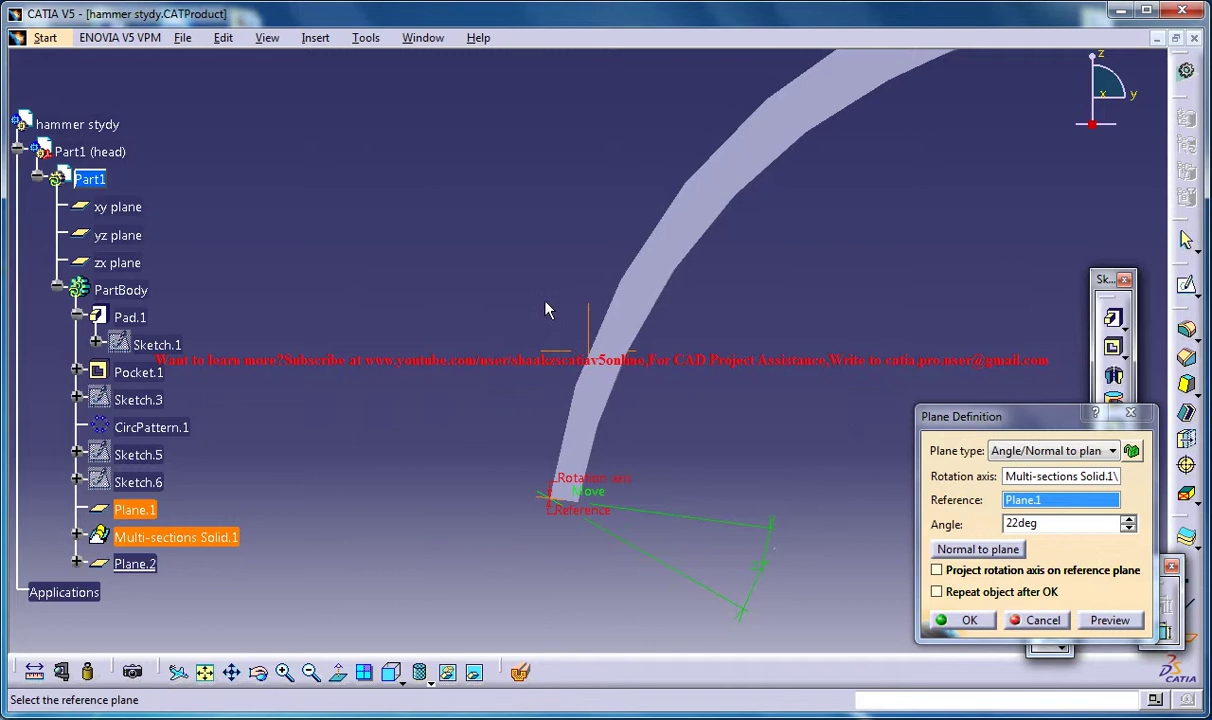
{"action": "middle_click_drag", "start_coordinate": [552, 262], "coordinate": [720, 460]}
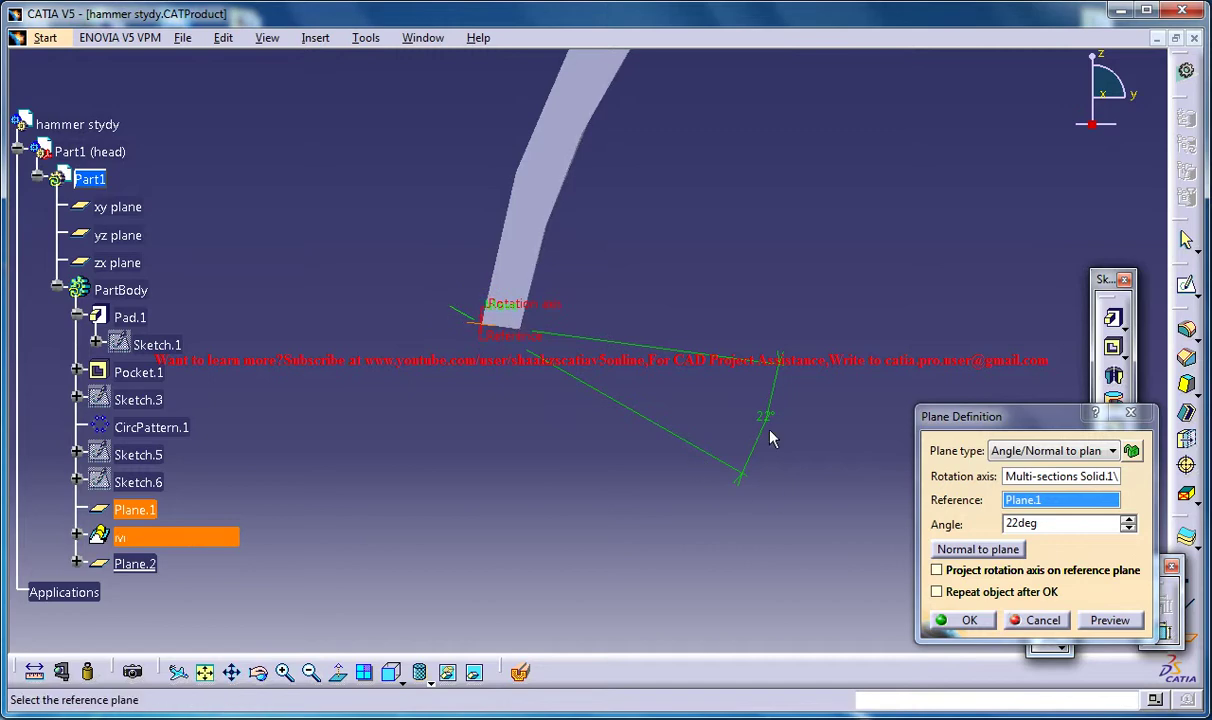
{"action": "left_click", "coordinate": [1128, 519]}
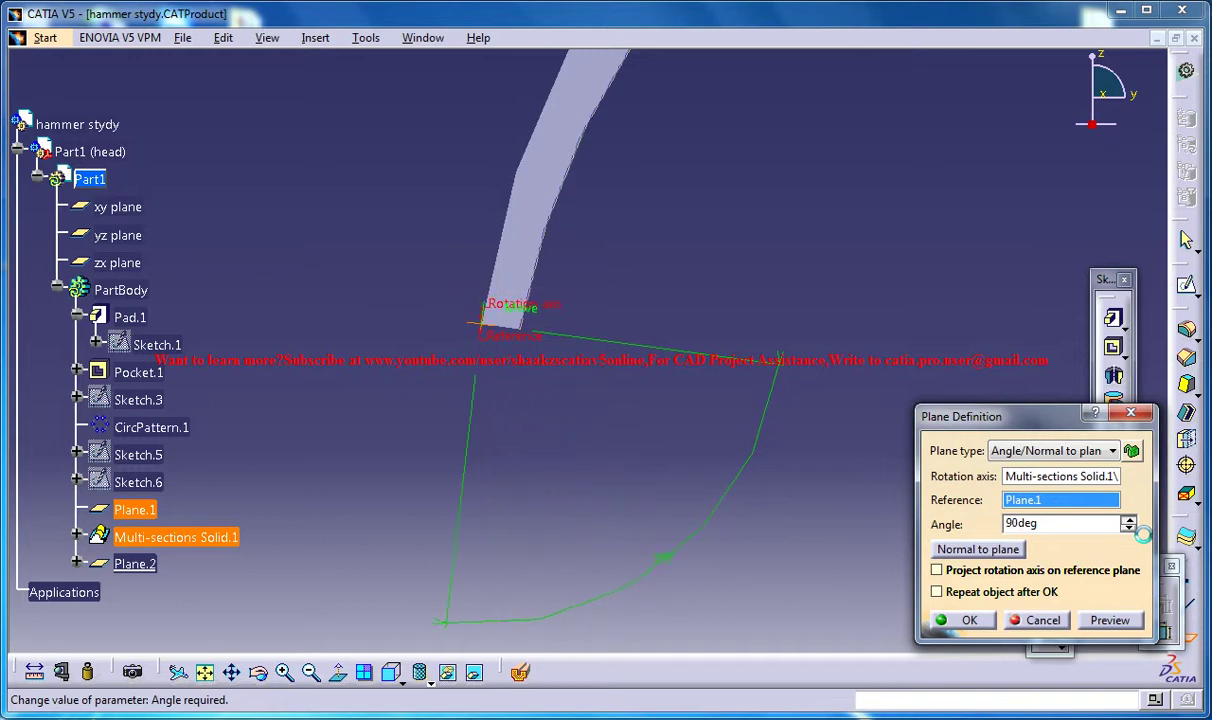
{"action": "mouse_move", "coordinate": [657, 338]}
{"action": "middle_mouse_down"}
{"action": "mouse_move", "coordinate": [750, 240]}
{"action": "mouse_move", "coordinate": [733, 367]}
{"action": "middle_mouse_up"}
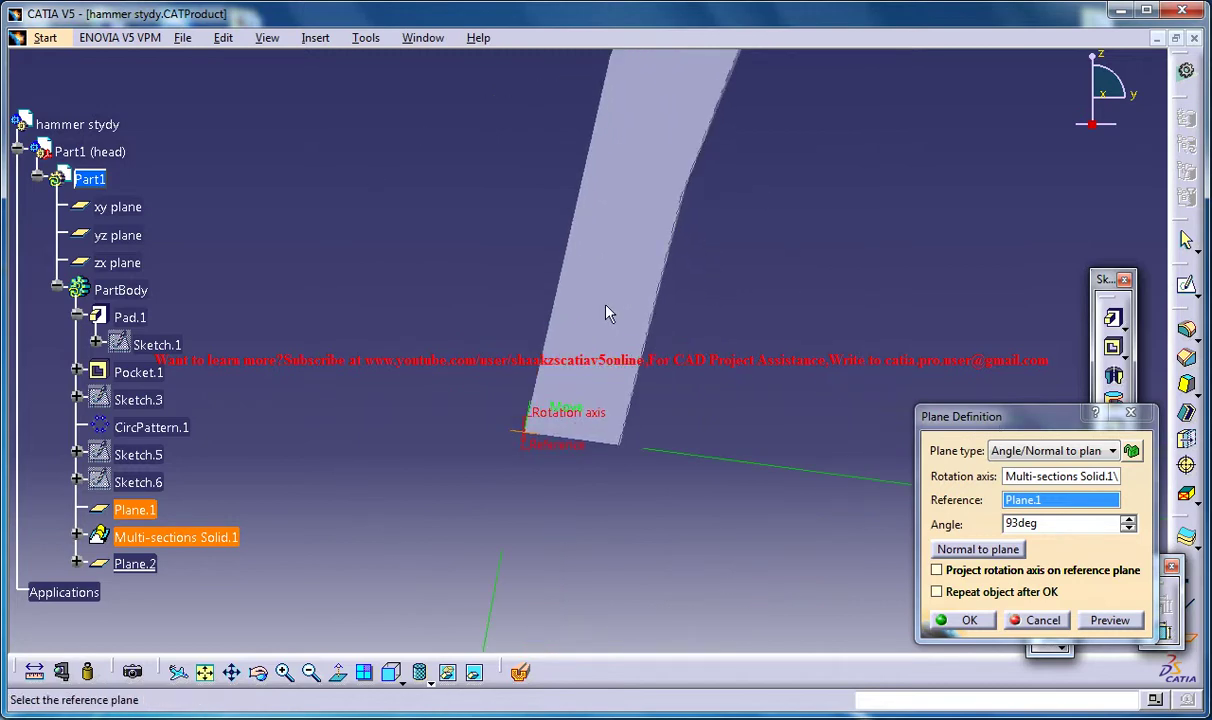
{"action": "left_click", "coordinate": [1128, 519]}
{"action": "left_click", "coordinate": [1128, 519]}
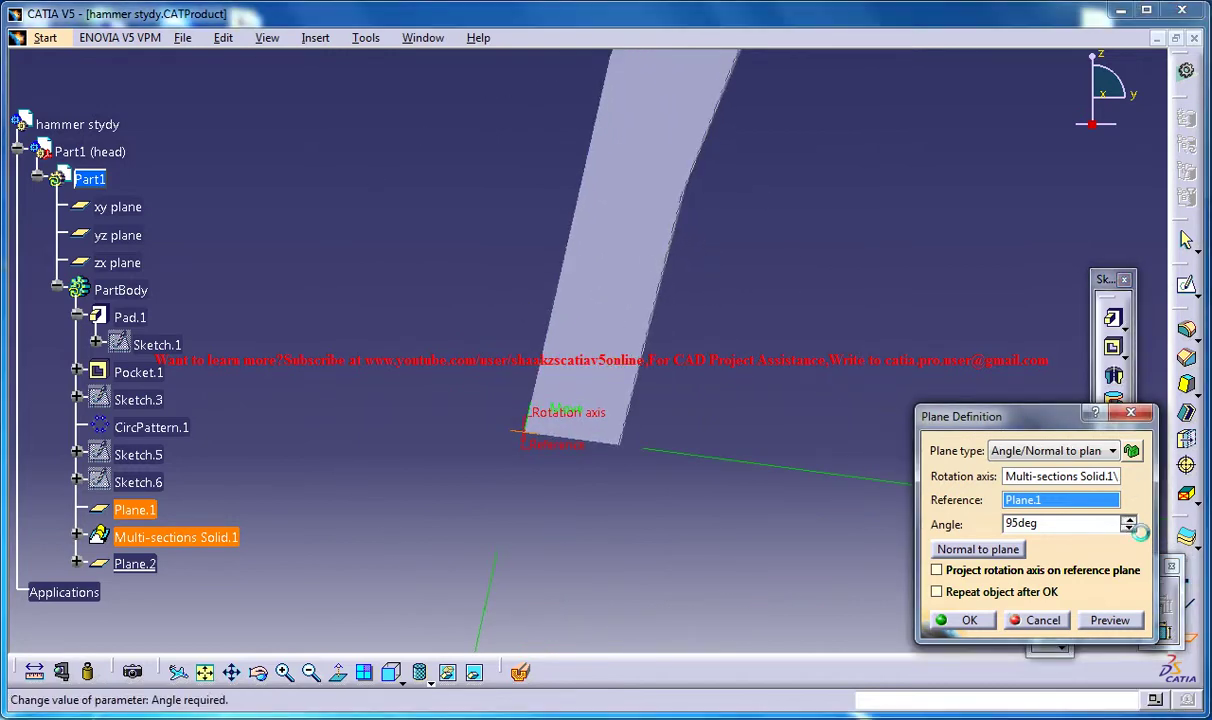
{"action": "left_click", "coordinate": [1008, 621]}
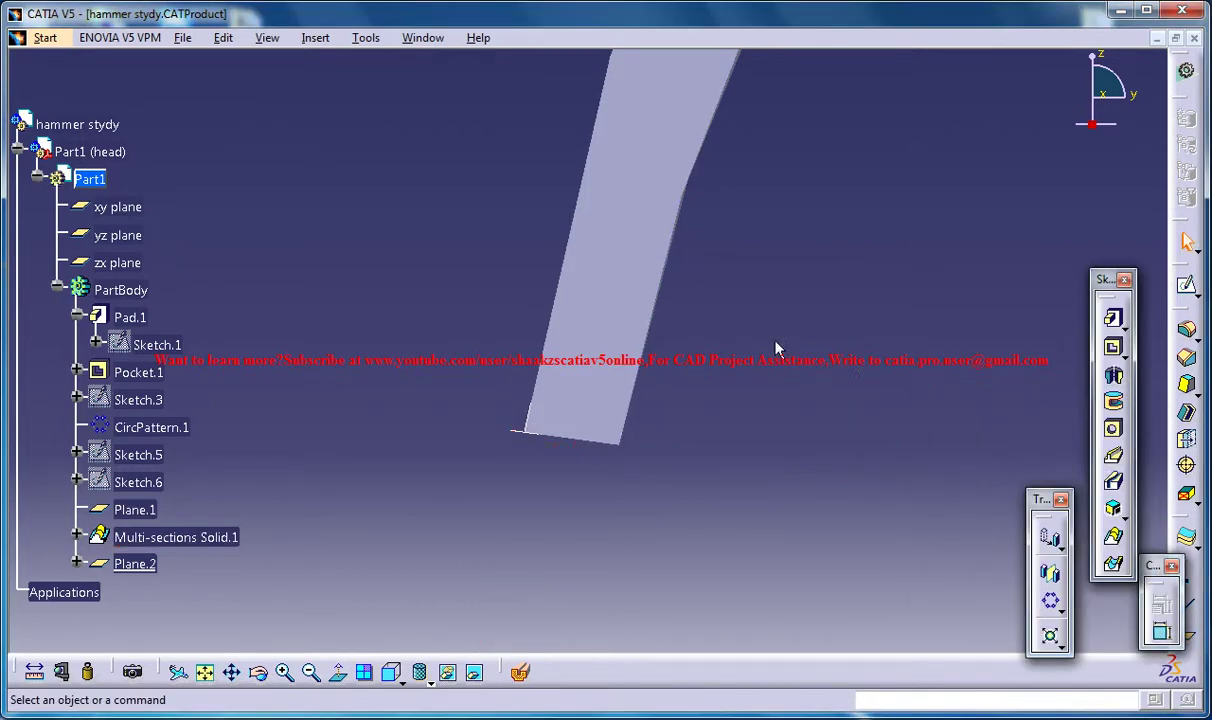
- Select Plane.2 and start a new sketch on it
{"action": "middle_click_drag", "start_coordinate": [776, 346], "coordinate": [799, 483]}
{"action": "middle_click_drag", "start_coordinate": [634, 425], "coordinate": [793, 514]}
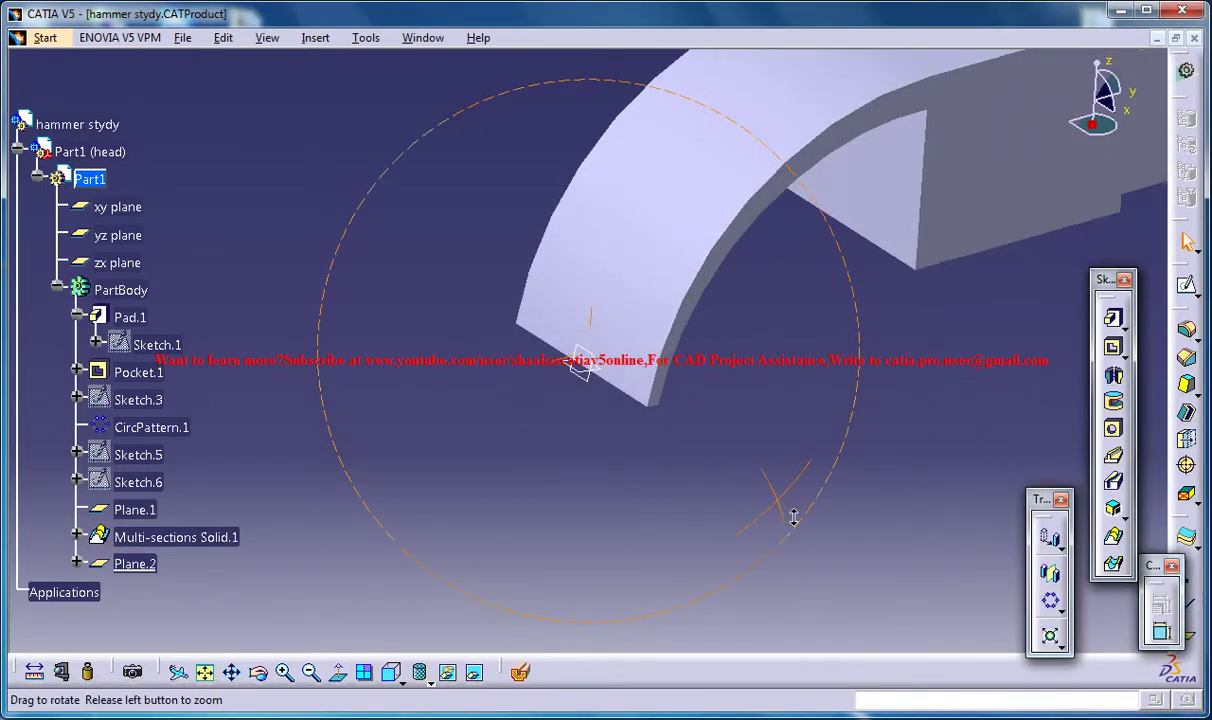
{"action": "left_click", "coordinate": [120, 567]}
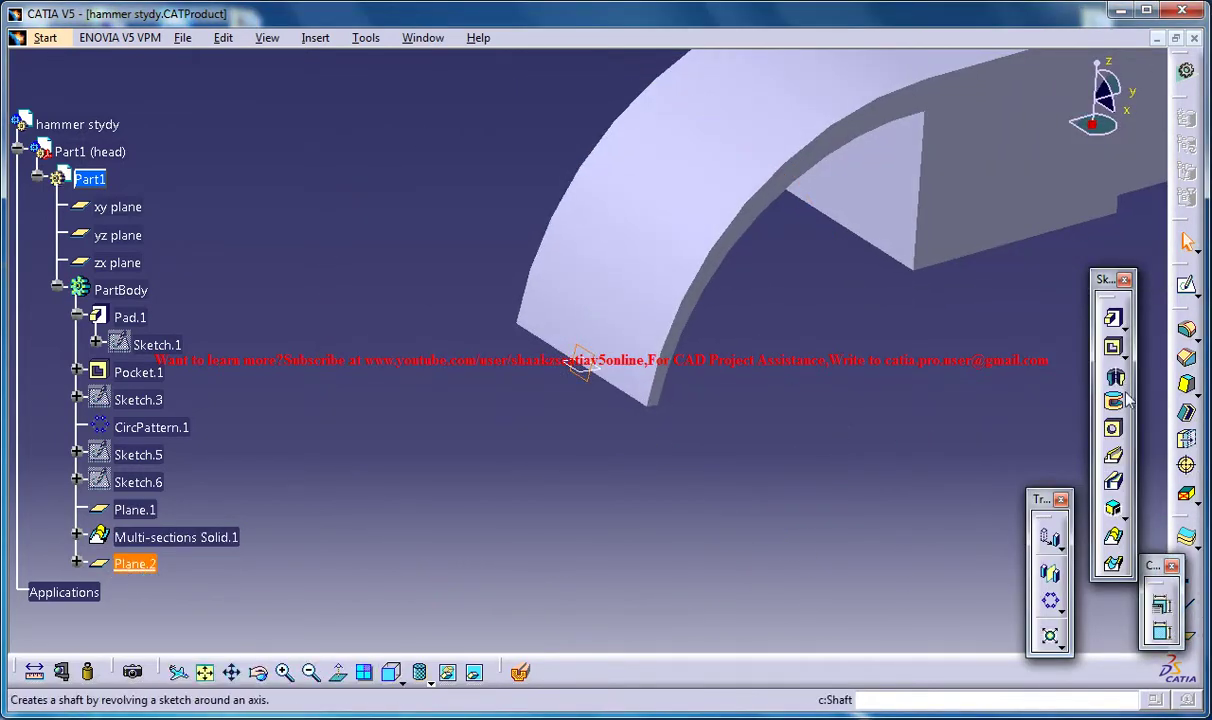
{"action": "left_click", "coordinate": [1186, 285]}
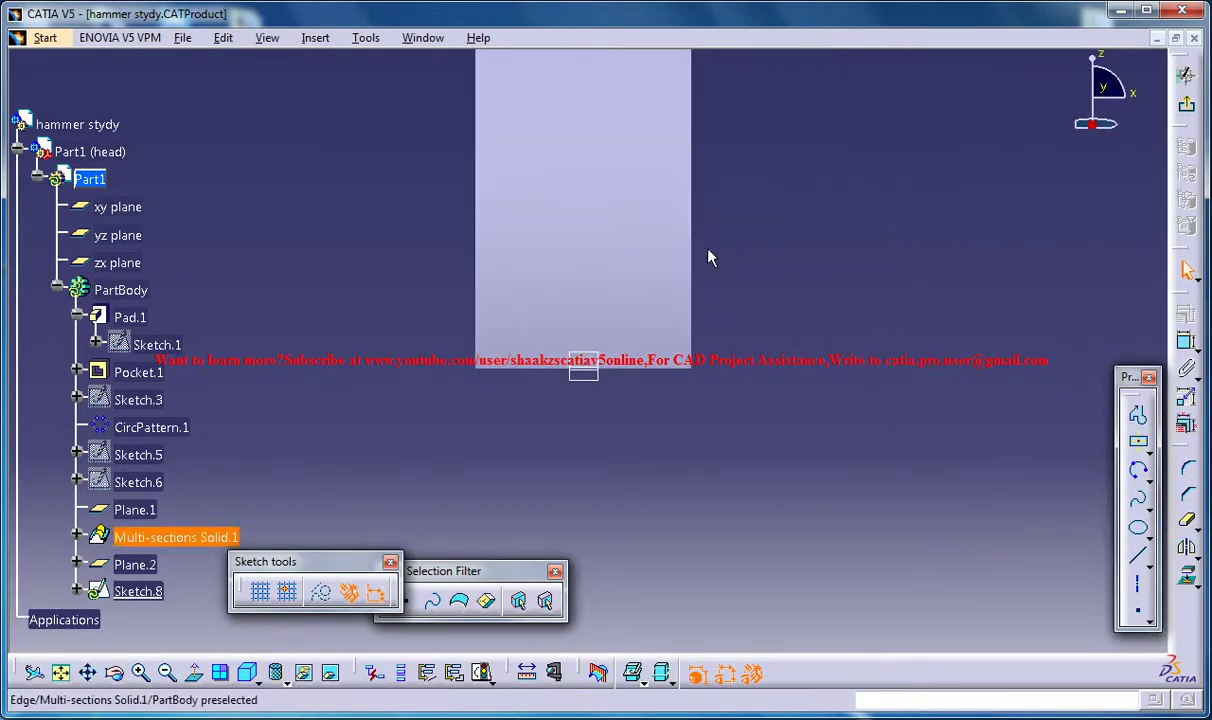
- Profile a tall narrow triangle: apex at the part's middle, two base corners, closed at the apex
{"action": "left_click", "coordinate": [1138, 414]}
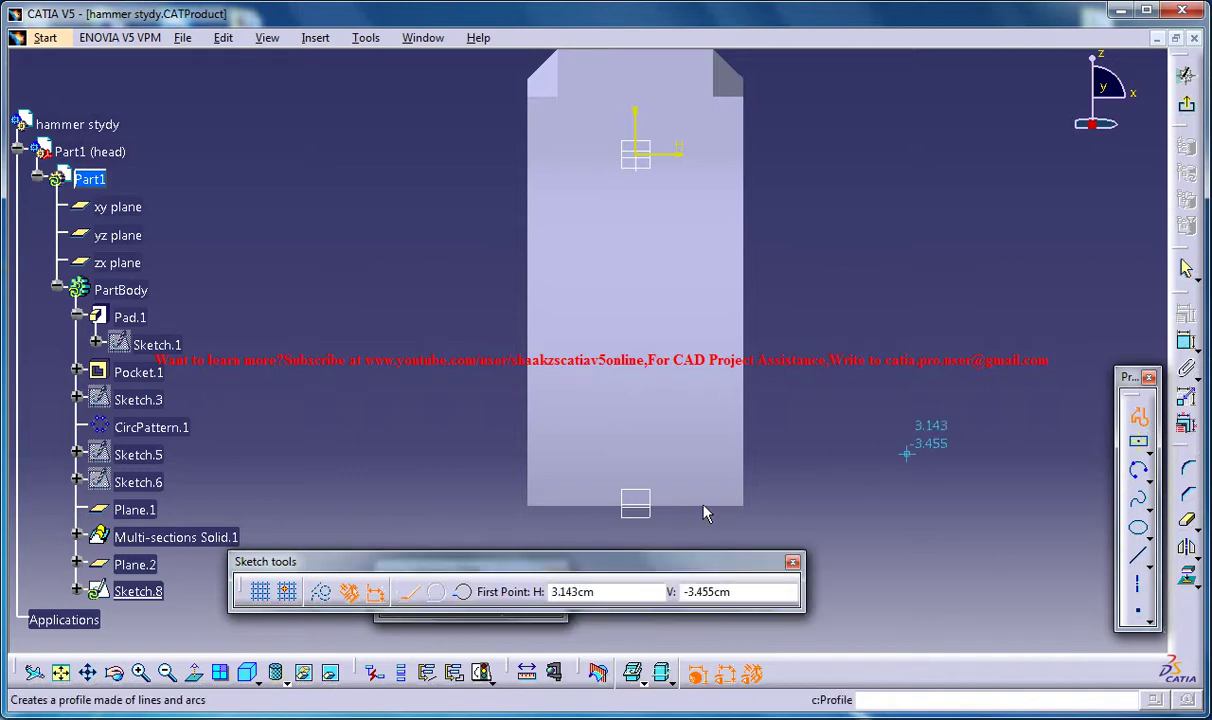
{"action": "left_click", "coordinate": [594, 521]}
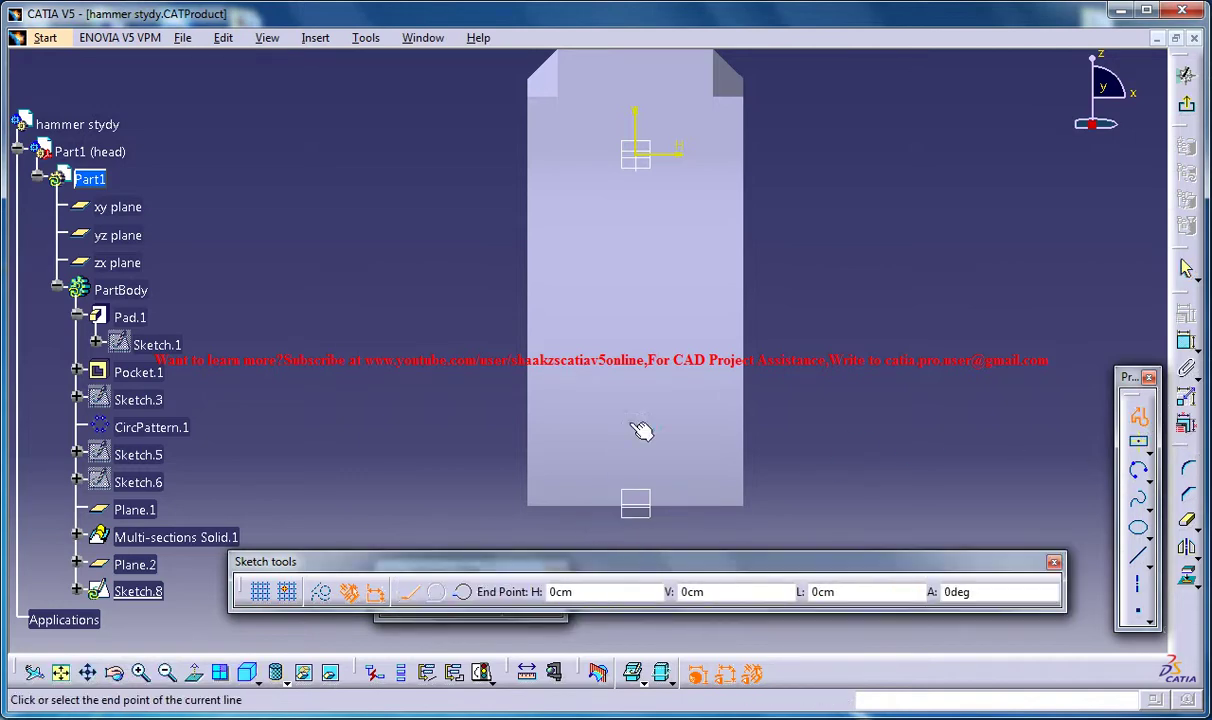
{"action": "left_click", "coordinate": [641, 357]}
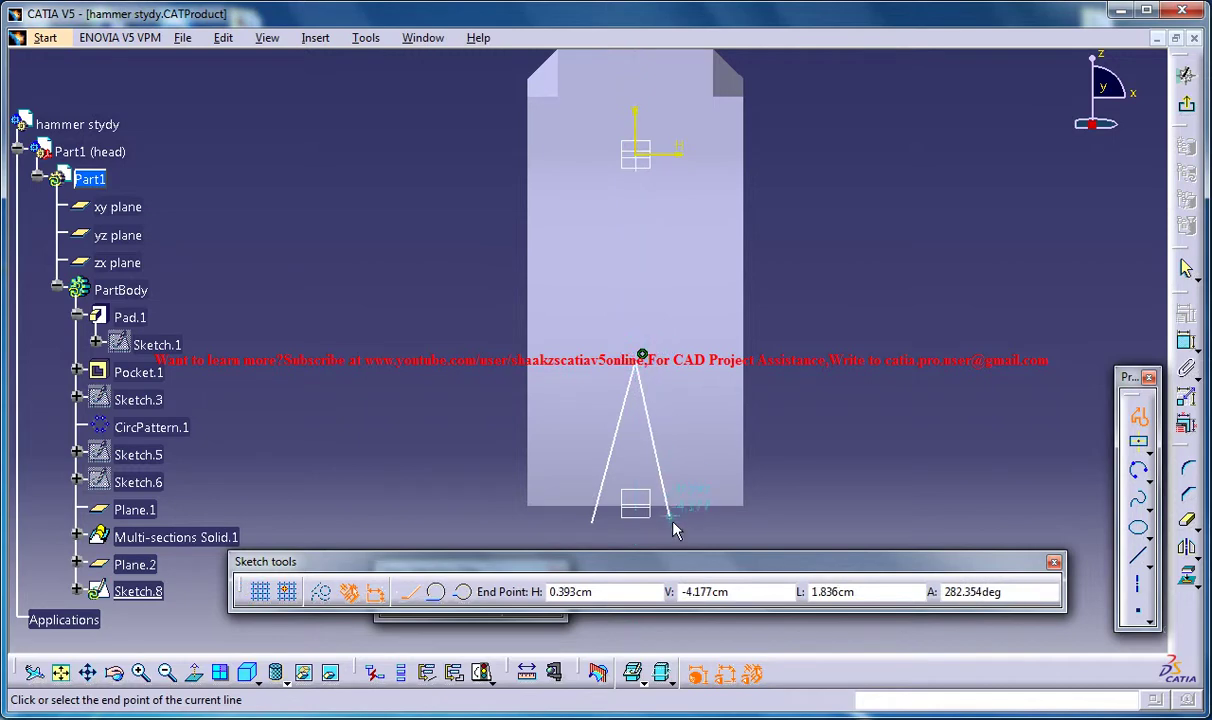
{"action": "left_click", "coordinate": [675, 520]}
{"action": "left_click", "coordinate": [596, 523]}
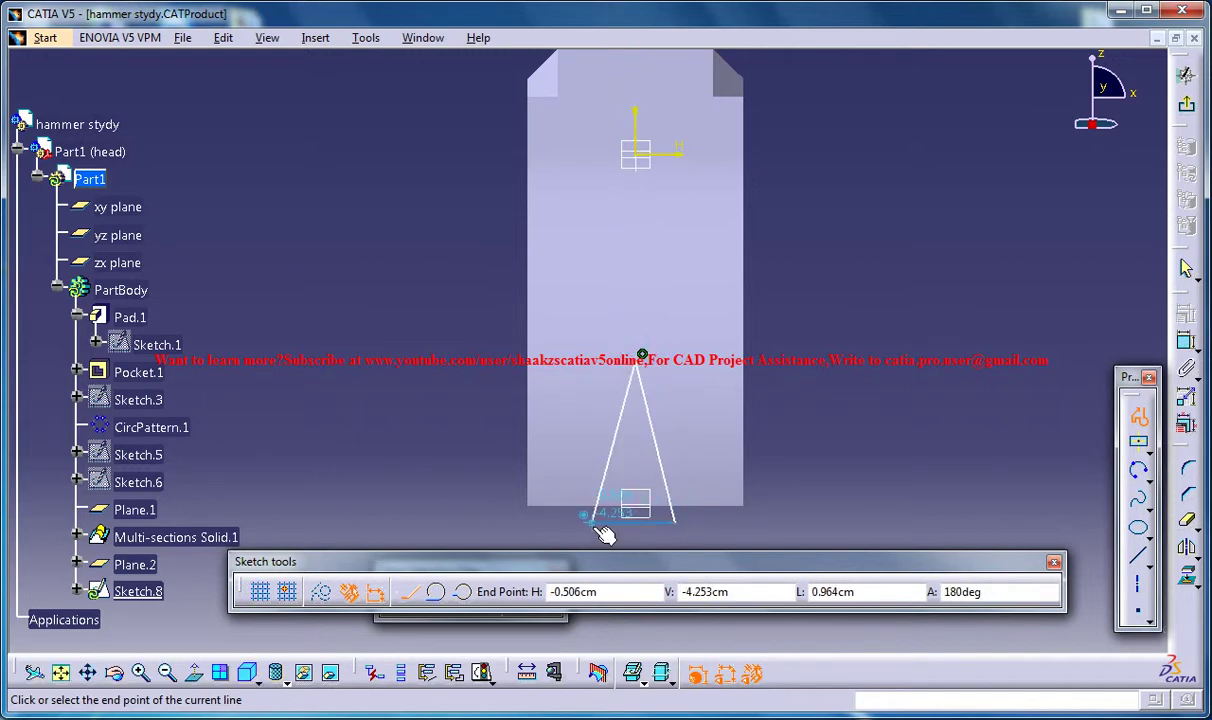
- Constrain the triangle's base with Allow symmetry line about the solid's axis, then view it face-on
{"action": "left_click", "coordinate": [1186, 341]}
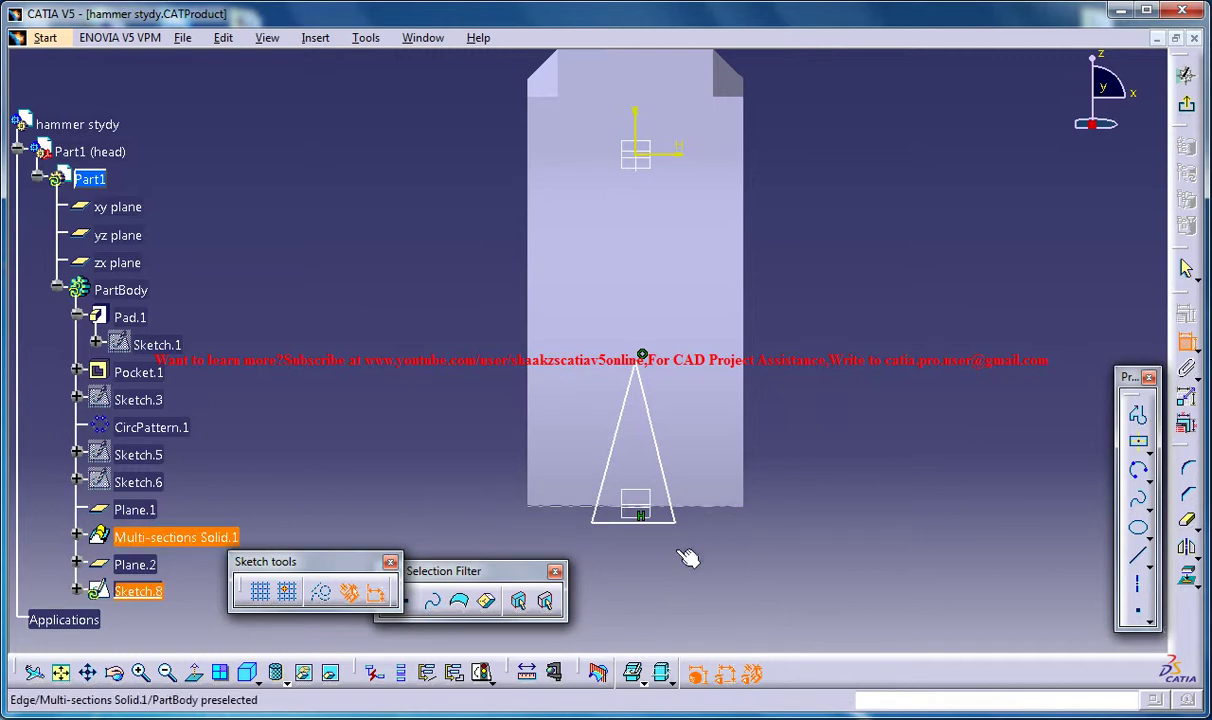
{"action": "left_click", "coordinate": [672, 521]}
{"action": "right_click", "coordinate": [714, 524]}
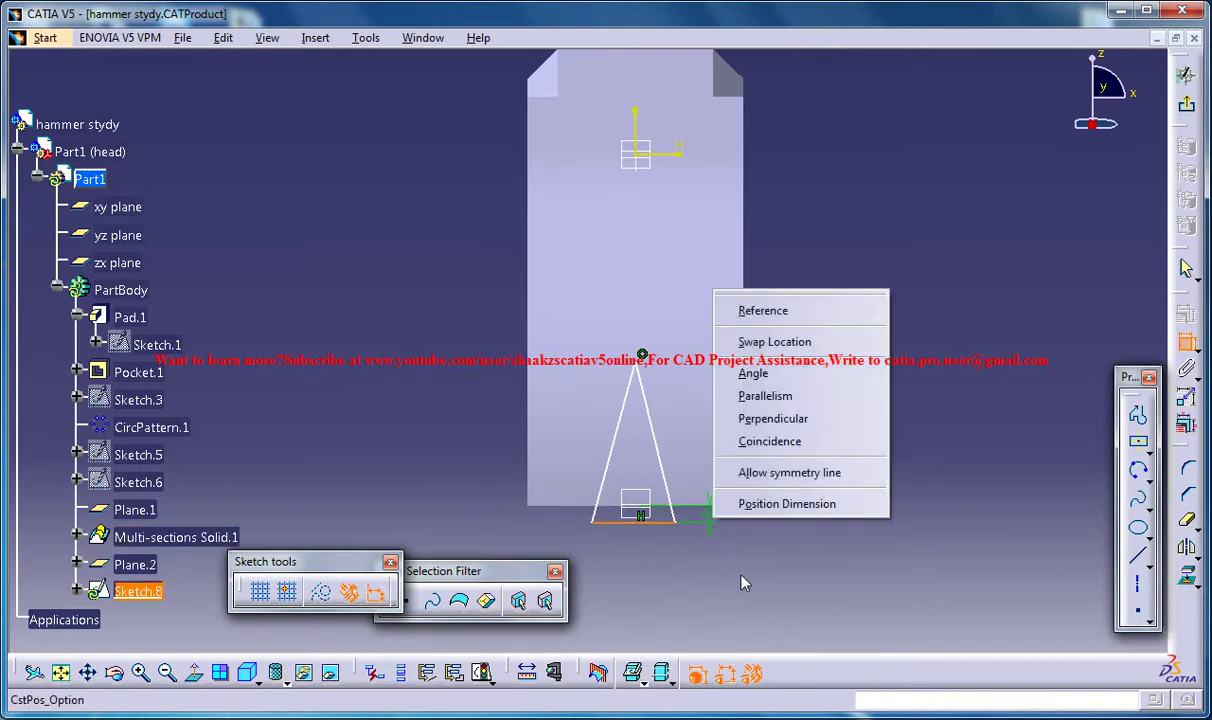
{"action": "left_click", "coordinate": [785, 473]}
{"action": "mouse_move", "coordinate": [741, 453]}
{"action": "middle_mouse_down"}
{"action": "mouse_move", "coordinate": [690, 466]}
{"action": "mouse_move", "coordinate": [683, 484]}
{"action": "middle_mouse_up"}
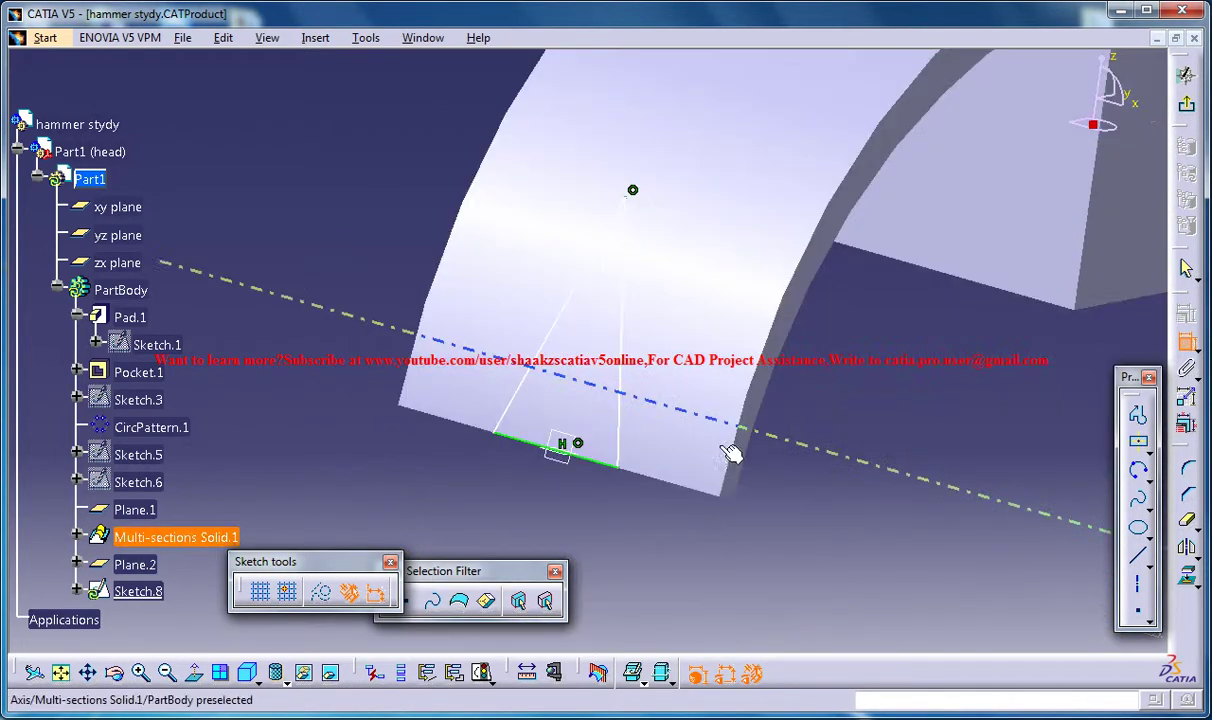
{"action": "middle_click_drag", "start_coordinate": [671, 300], "coordinate": [652, 468]}
{"action": "mouse_move", "coordinate": [730, 503]}
{"action": "middle_mouse_down"}
{"action": "mouse_move", "coordinate": [495, 476]}
{"action": "mouse_move", "coordinate": [730, 479]}
{"action": "mouse_move", "coordinate": [782, 537]}
{"action": "mouse_move", "coordinate": [776, 550]}
{"action": "middle_mouse_up"}
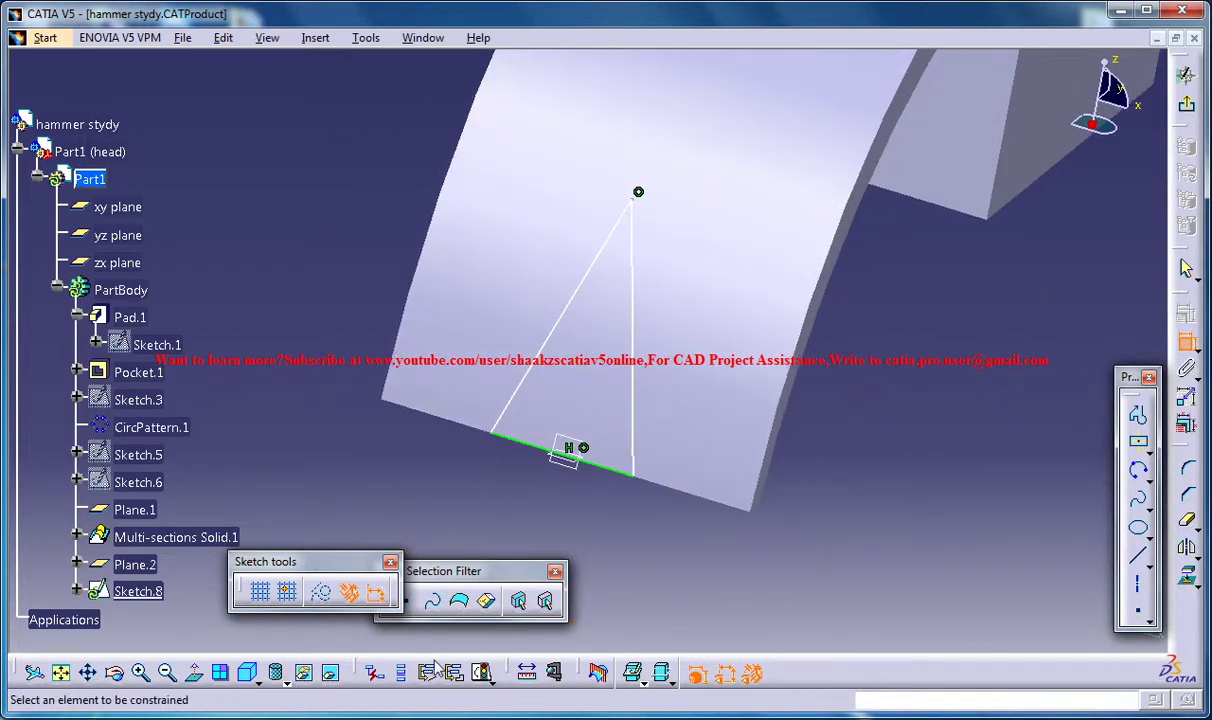
{"action": "left_click", "coordinate": [220, 671]}
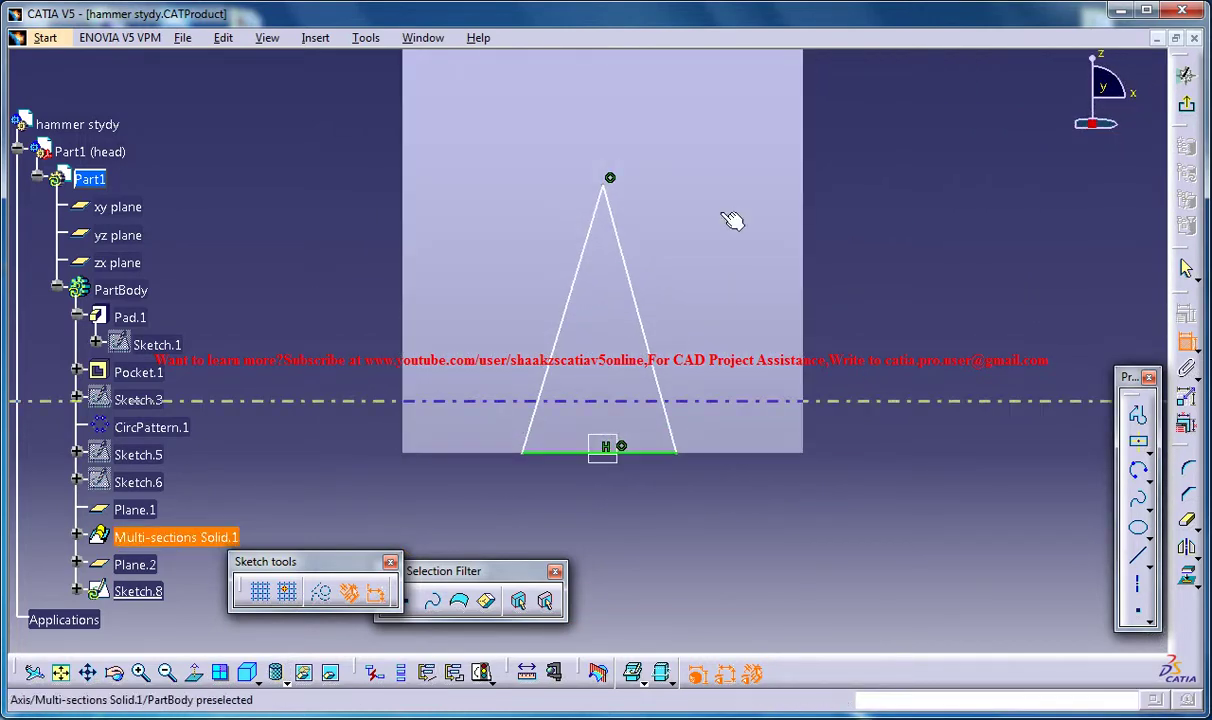
{"action": "mouse_move", "coordinate": [725, 311]}
{"action": "middle_mouse_down"}
{"action": "mouse_move", "coordinate": [738, 411]}
{"action": "mouse_move", "coordinate": [725, 335]}
{"action": "mouse_move", "coordinate": [727, 374]}
{"action": "middle_mouse_up"}
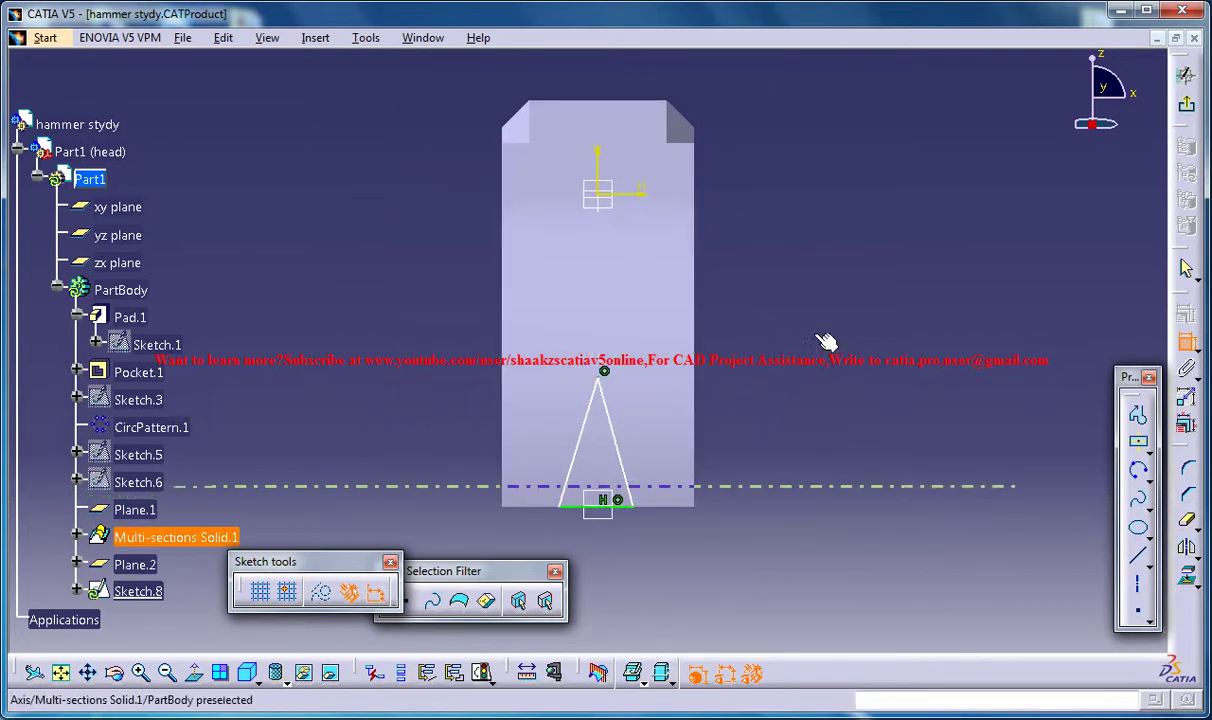
- Pocket the triangle through the claw with both limits Up to next, then pick Plane.2
{"action": "left_click", "coordinate": [1187, 341]}
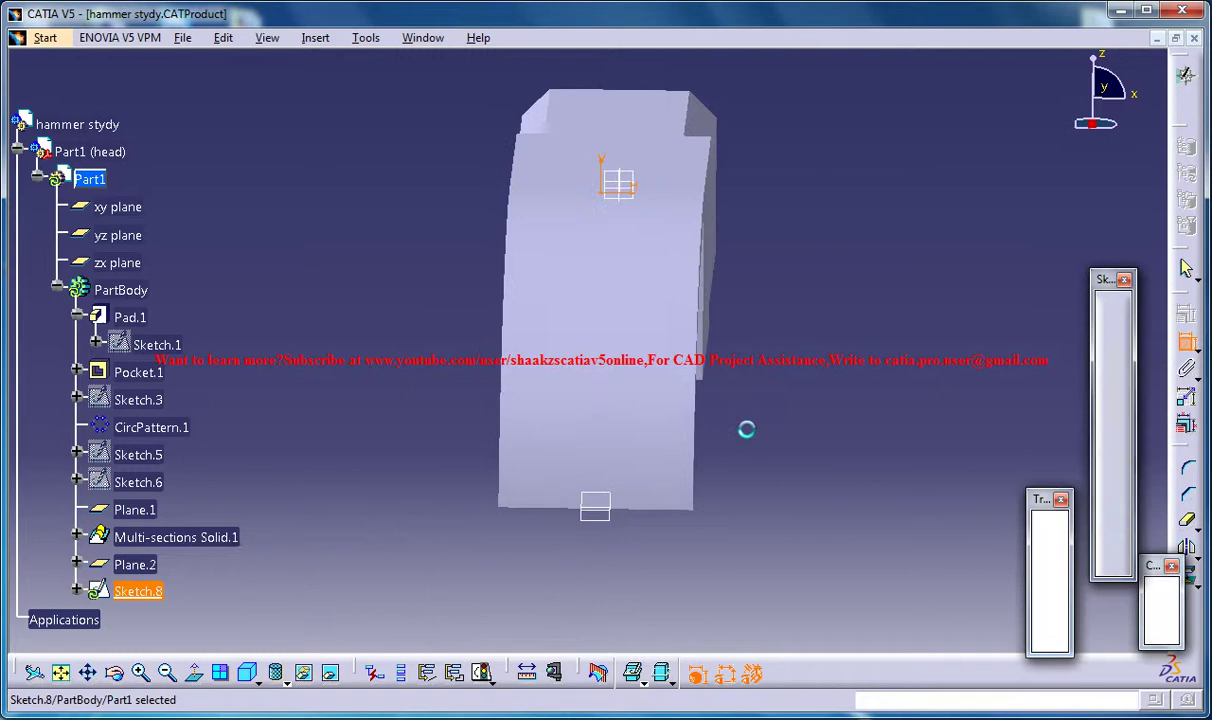
{"action": "left_click", "coordinate": [1113, 347]}
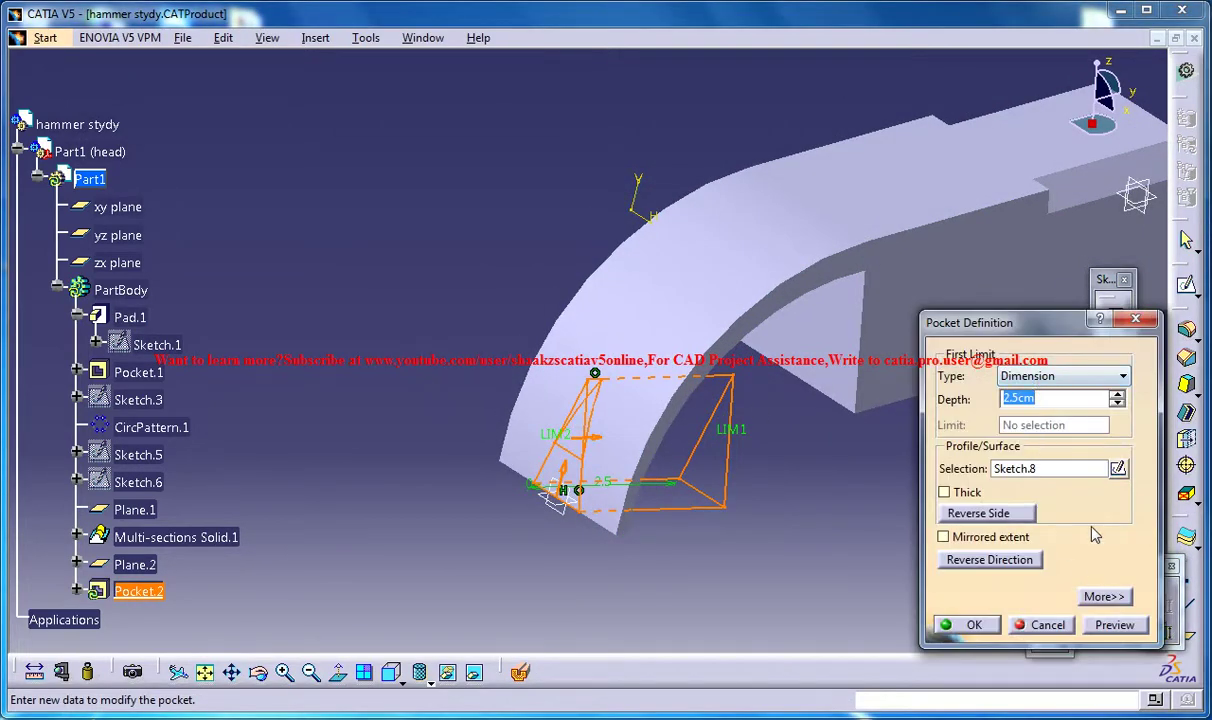
{"action": "left_click", "coordinate": [1062, 376]}
{"action": "left_click", "coordinate": [1040, 409]}
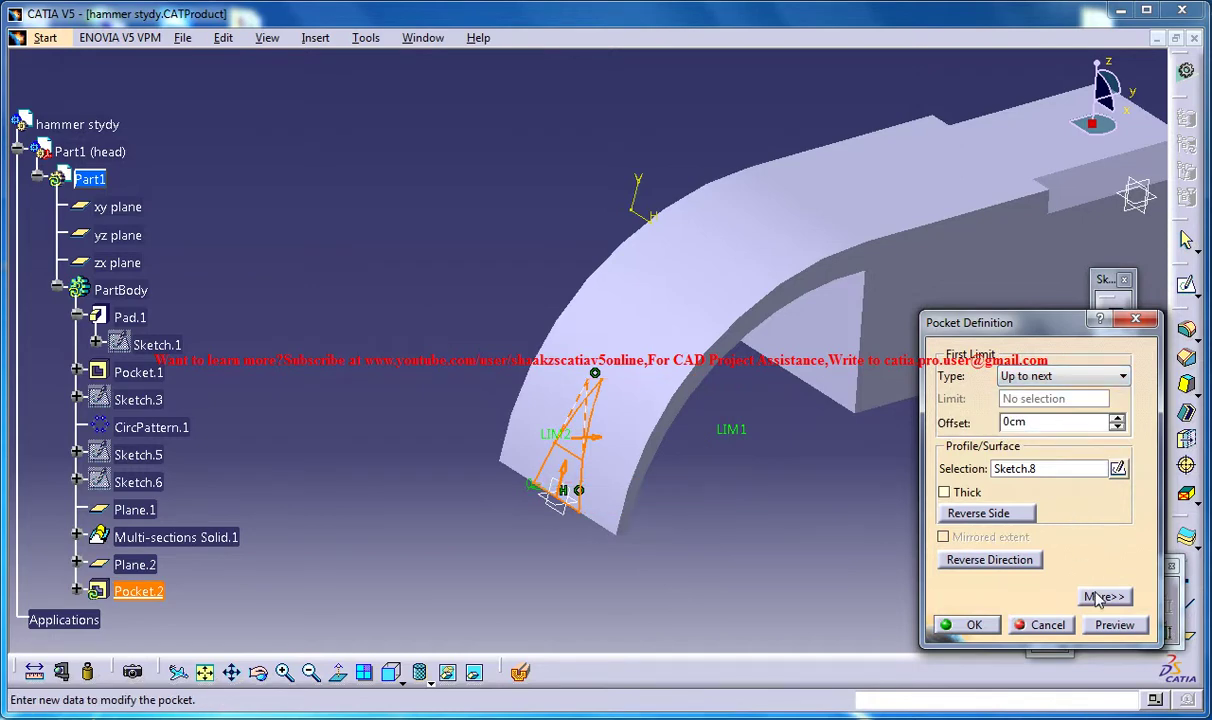
{"action": "left_click", "coordinate": [1100, 597]}
{"action": "left_click", "coordinate": [1081, 378]}
{"action": "left_click", "coordinate": [1045, 409]}
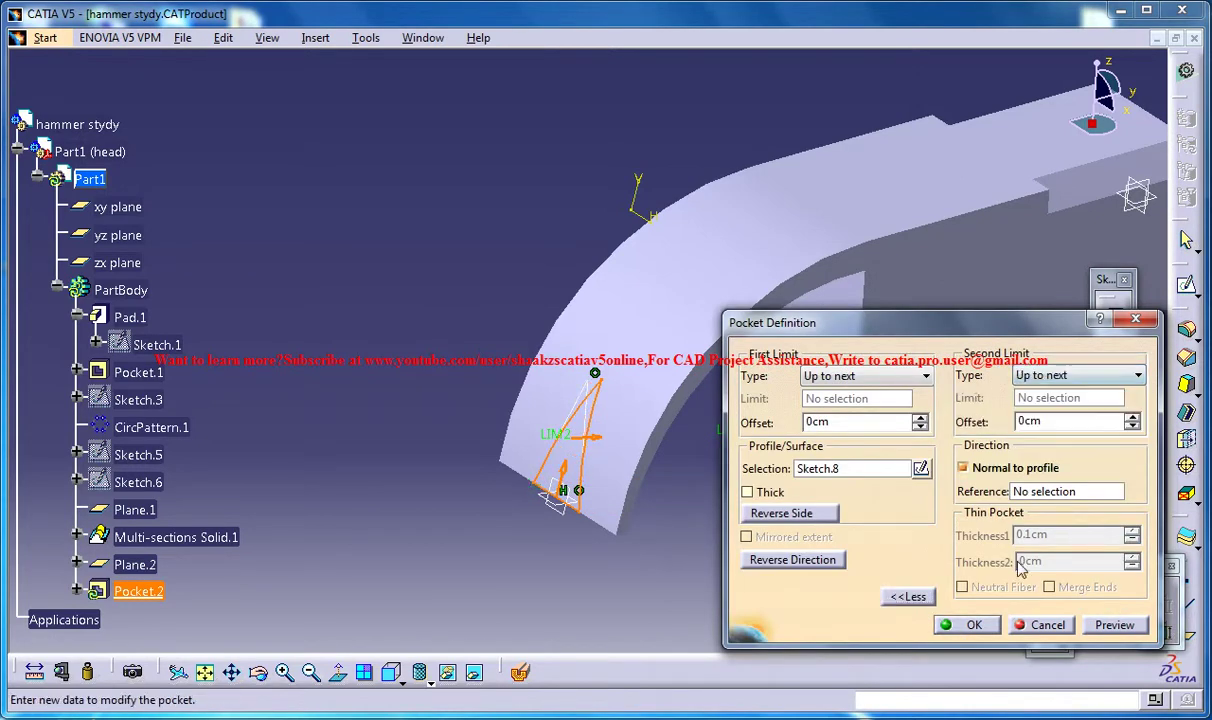
{"action": "left_click", "coordinate": [950, 625]}
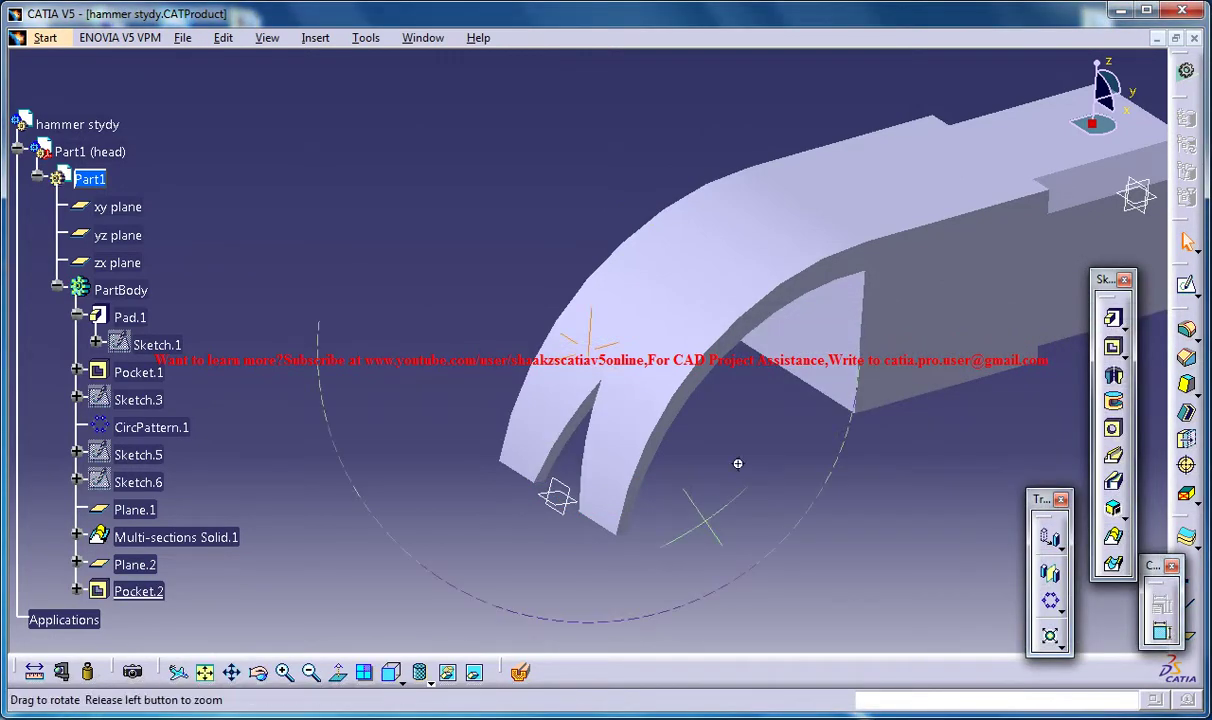
{"action": "mouse_move", "coordinate": [738, 463]}
{"action": "middle_mouse_down"}
{"action": "mouse_move", "coordinate": [708, 541]}
{"action": "mouse_move", "coordinate": [725, 536]}
{"action": "mouse_move", "coordinate": [655, 452]}
{"action": "mouse_move", "coordinate": [708, 432]}
{"action": "middle_mouse_up"}
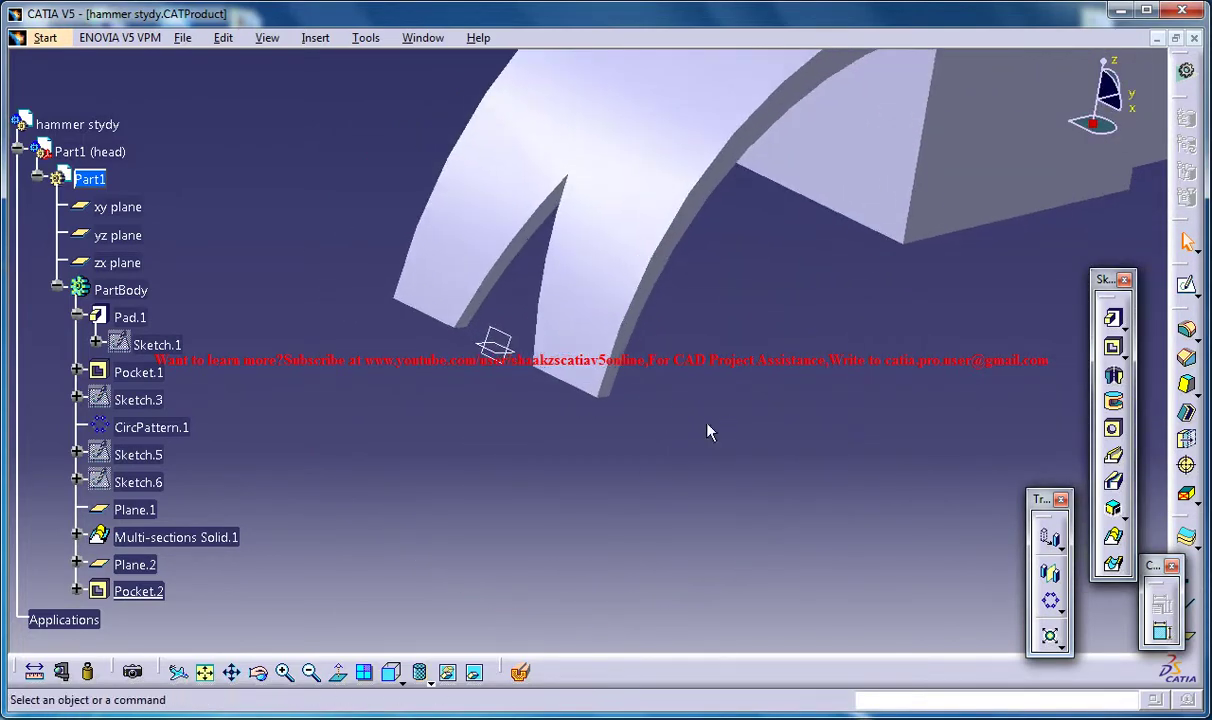
{"action": "left_click", "coordinate": [497, 347]}
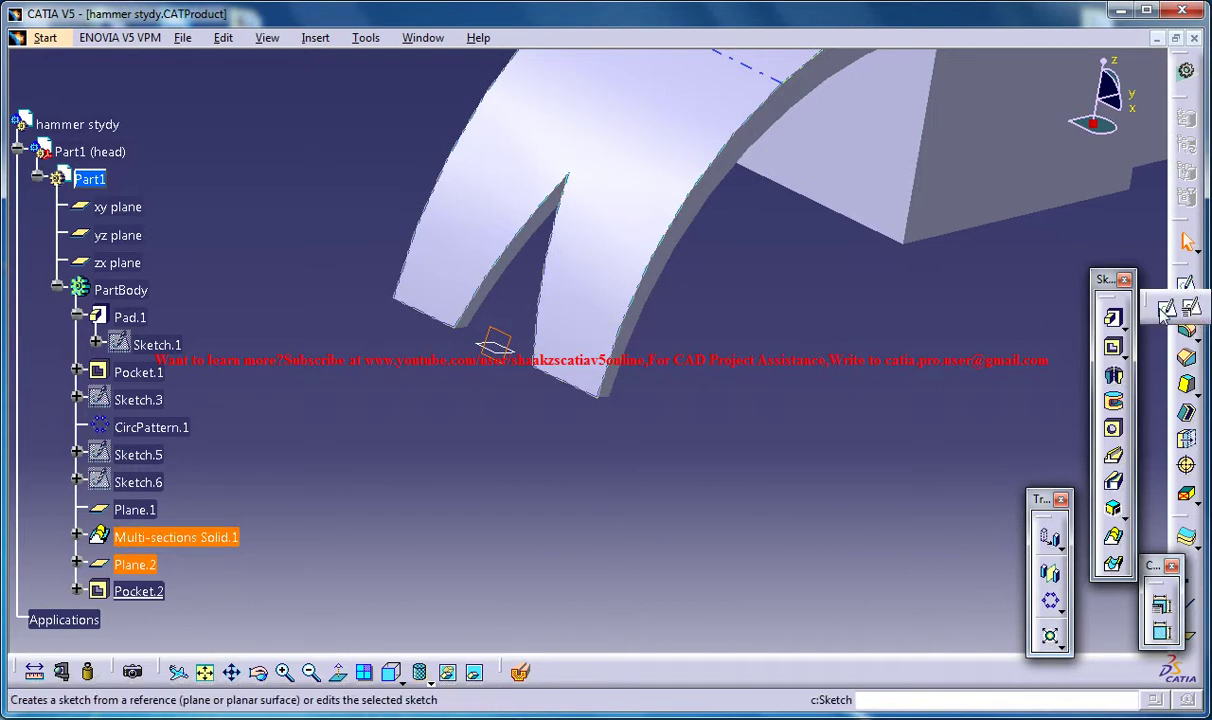
- Start Sketch.9 on Plane.2 with a slanted corner line and the projected right claw edge
{"action": "left_click", "coordinate": [1166, 306]}
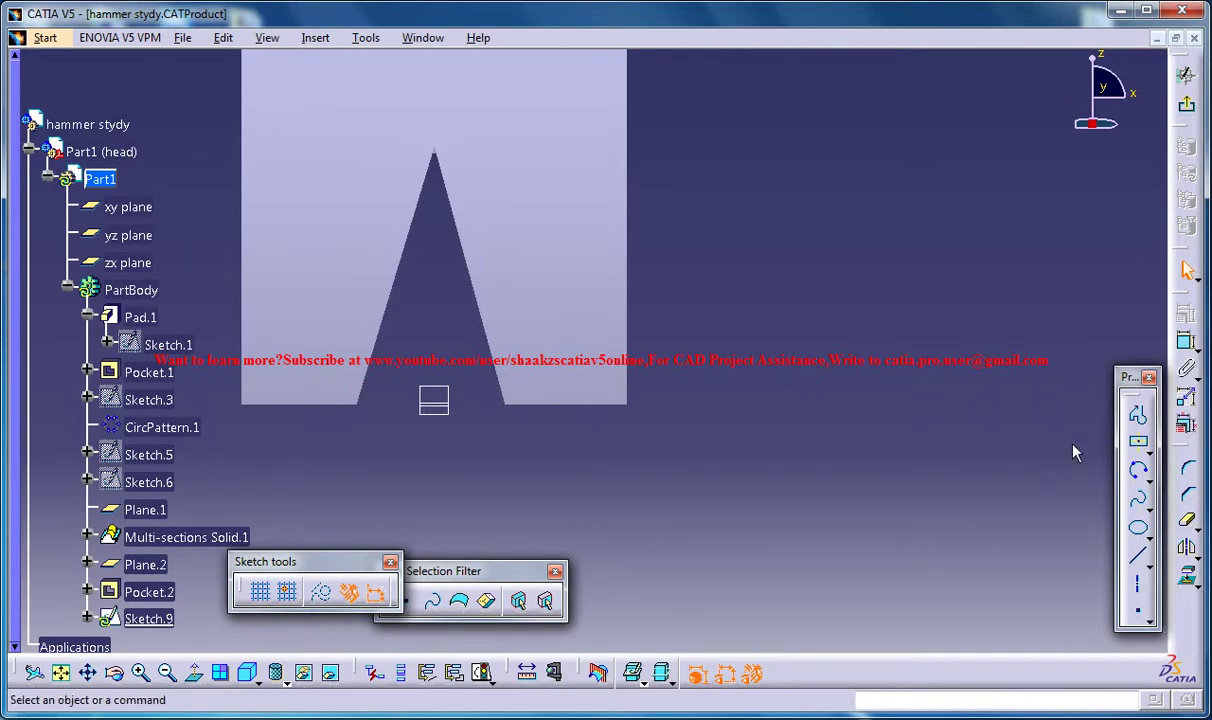
{"action": "left_click", "coordinate": [1139, 557]}
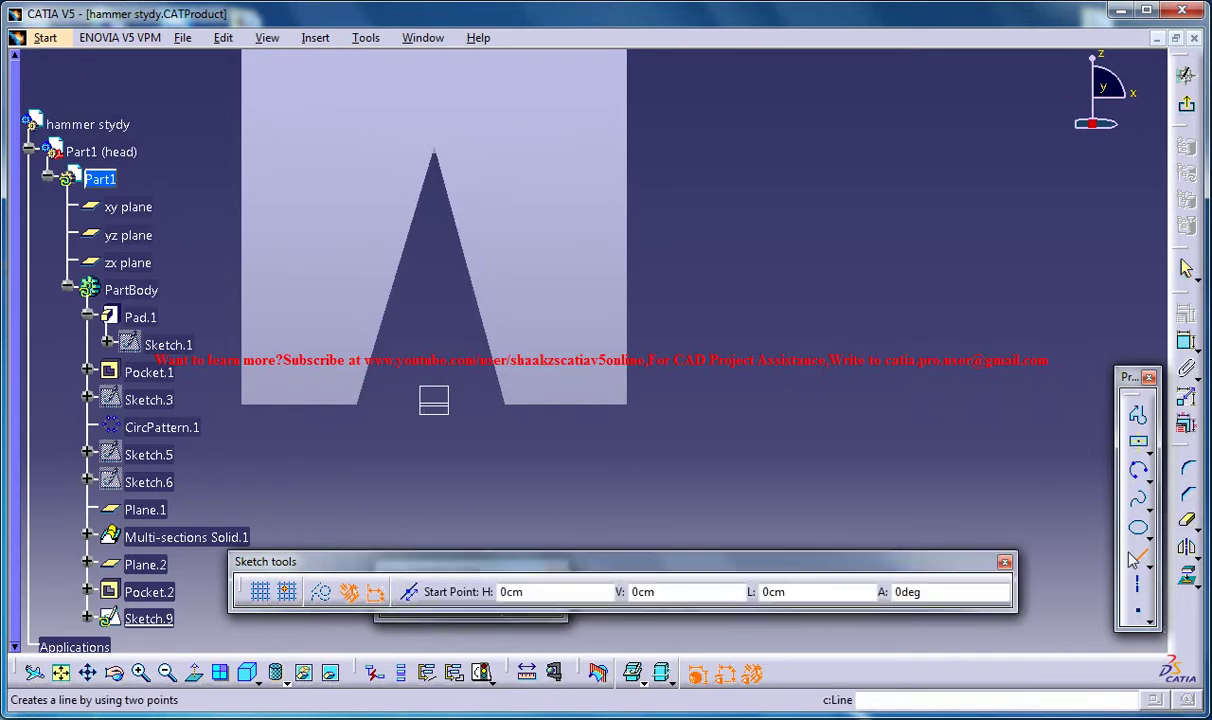
{"action": "left_click", "coordinate": [505, 418]}
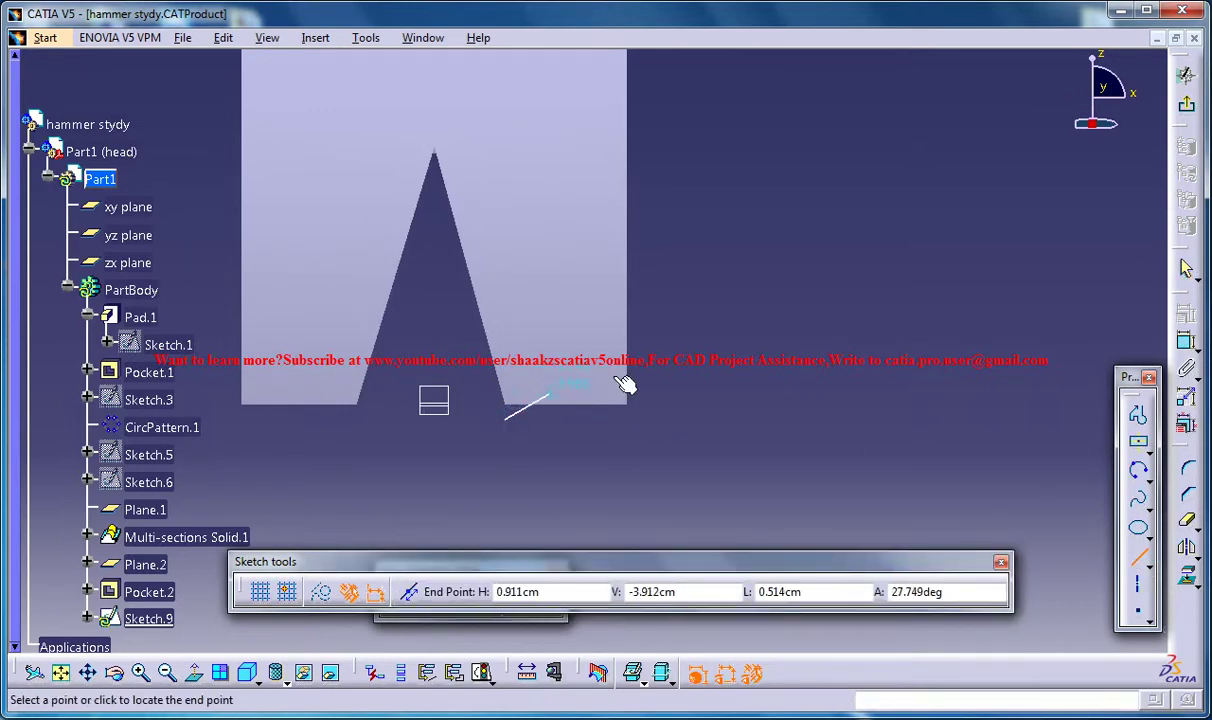
{"action": "left_click", "coordinate": [640, 355]}
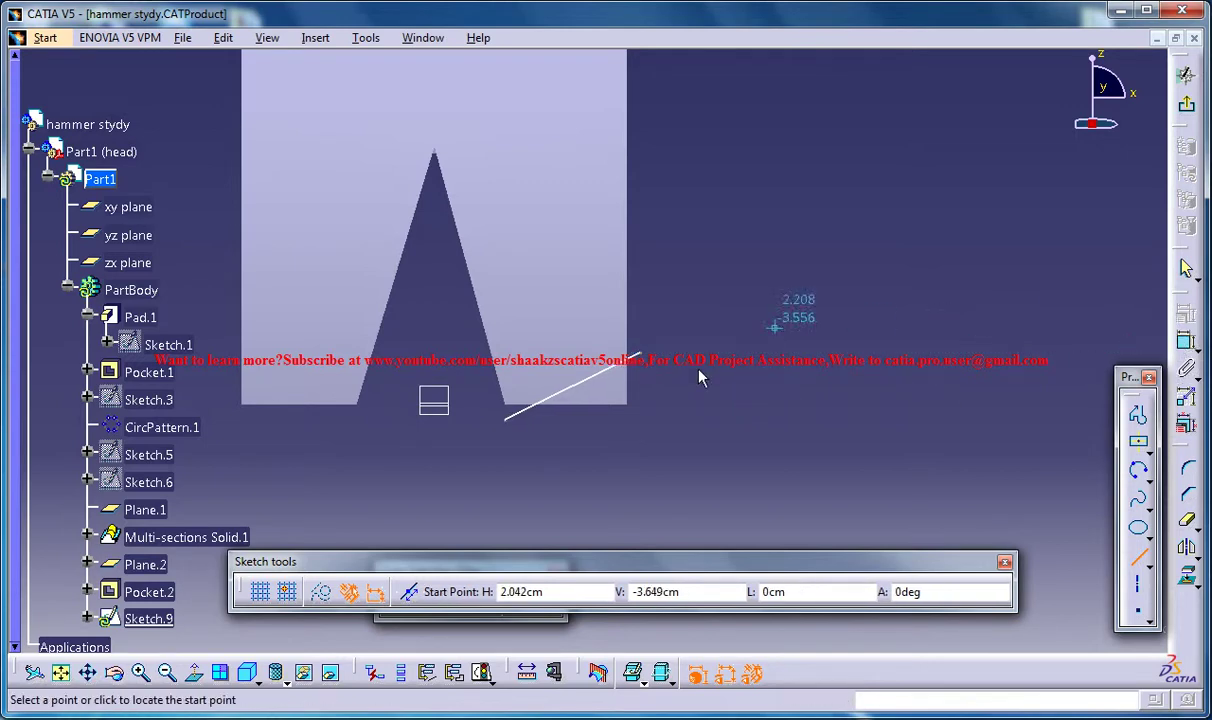
{"action": "left_click", "coordinate": [1187, 577]}
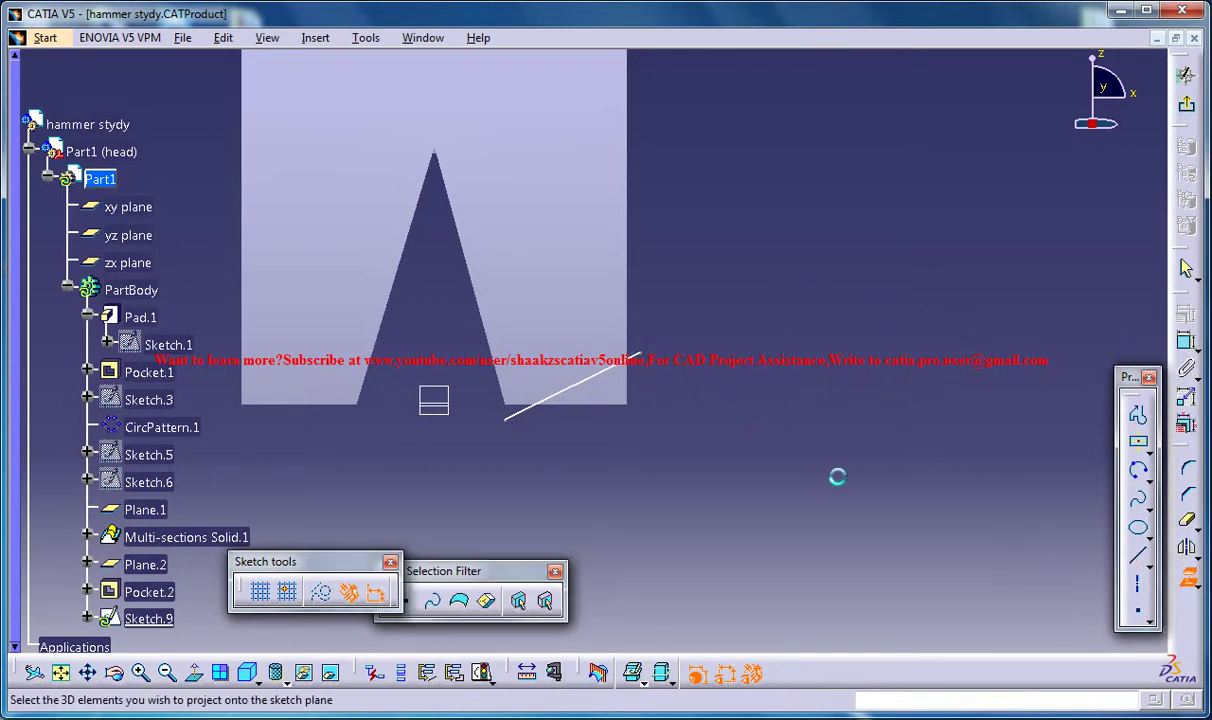
{"action": "left_click", "coordinate": [645, 388]}
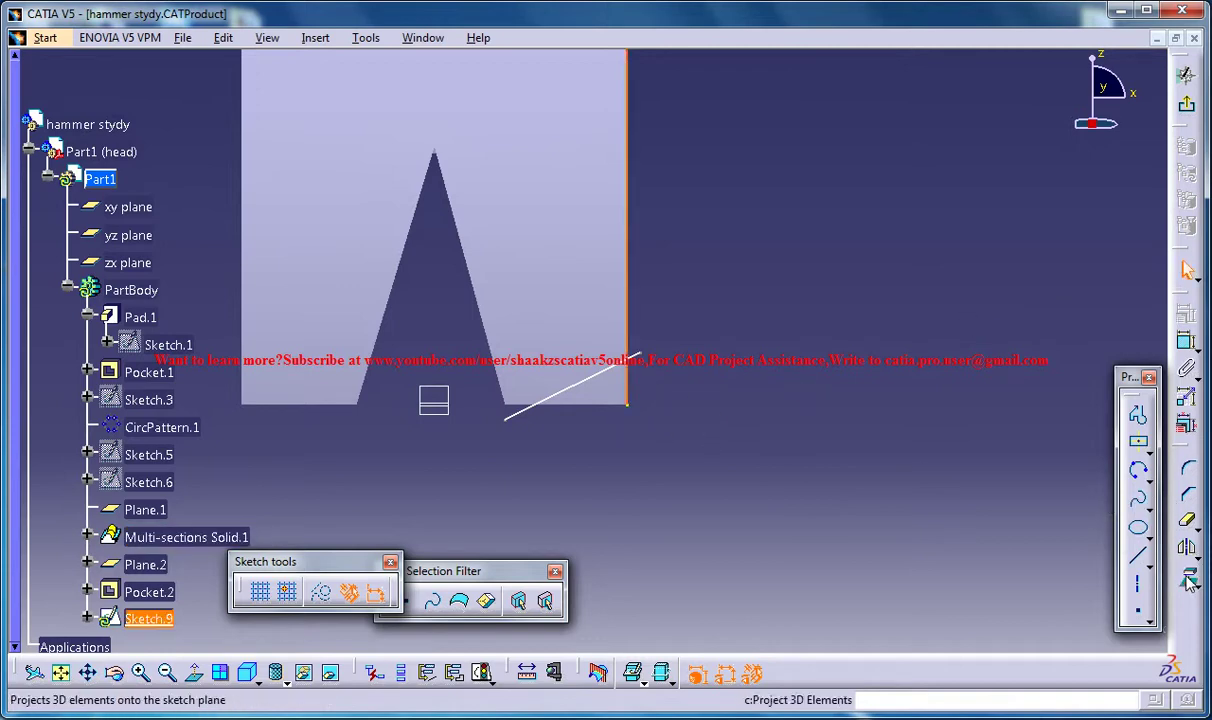
- Delete the unwanted dimension and make the line's upper end coincident with the projected edge
{"action": "left_click", "coordinate": [1187, 343]}
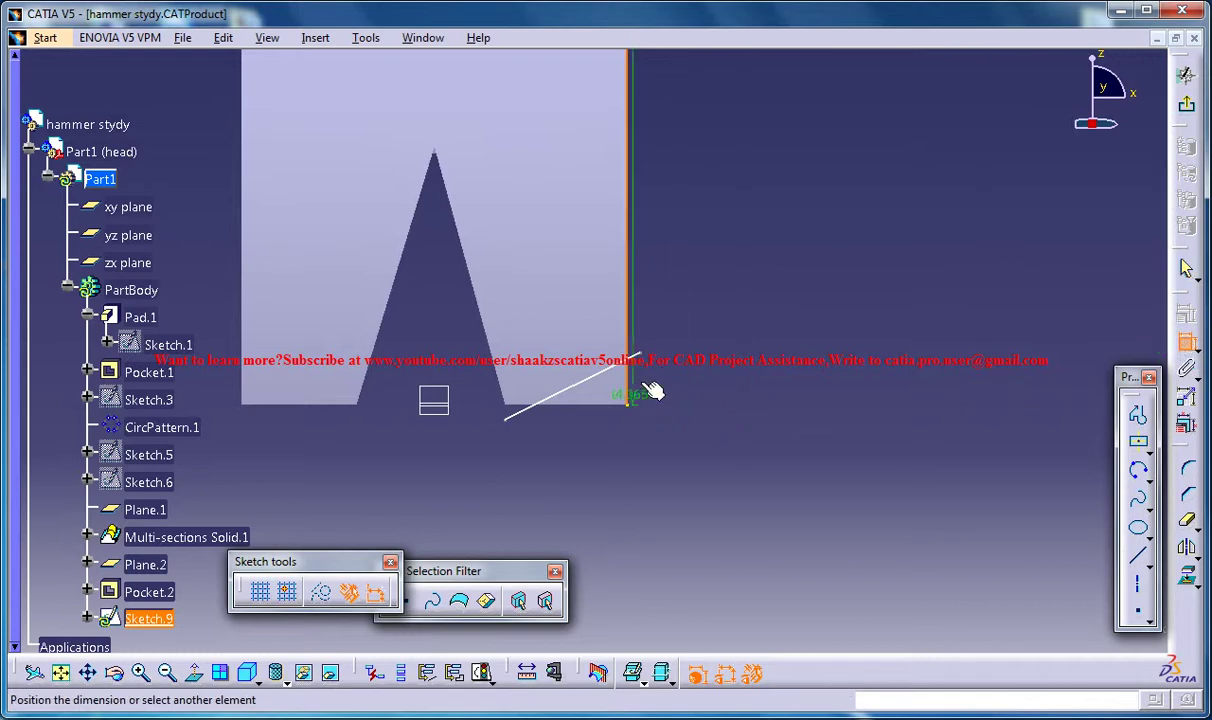
{"action": "right_click", "coordinate": [641, 340]}
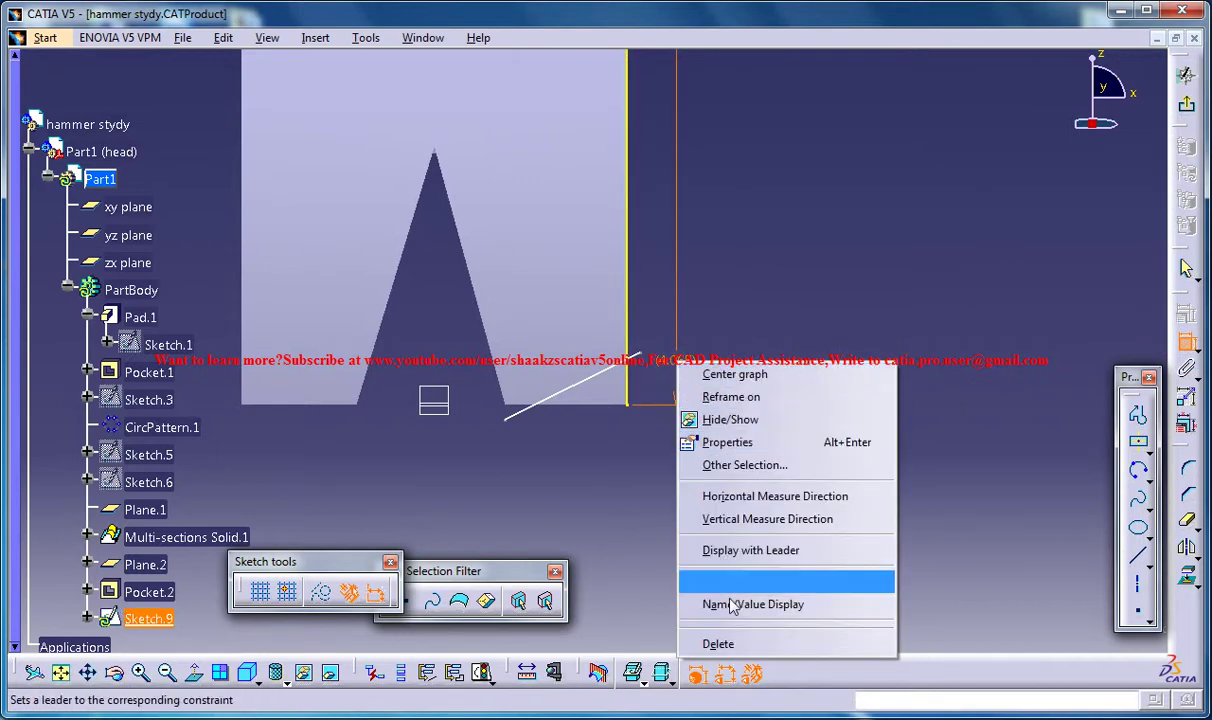
{"action": "left_click", "coordinate": [695, 613]}
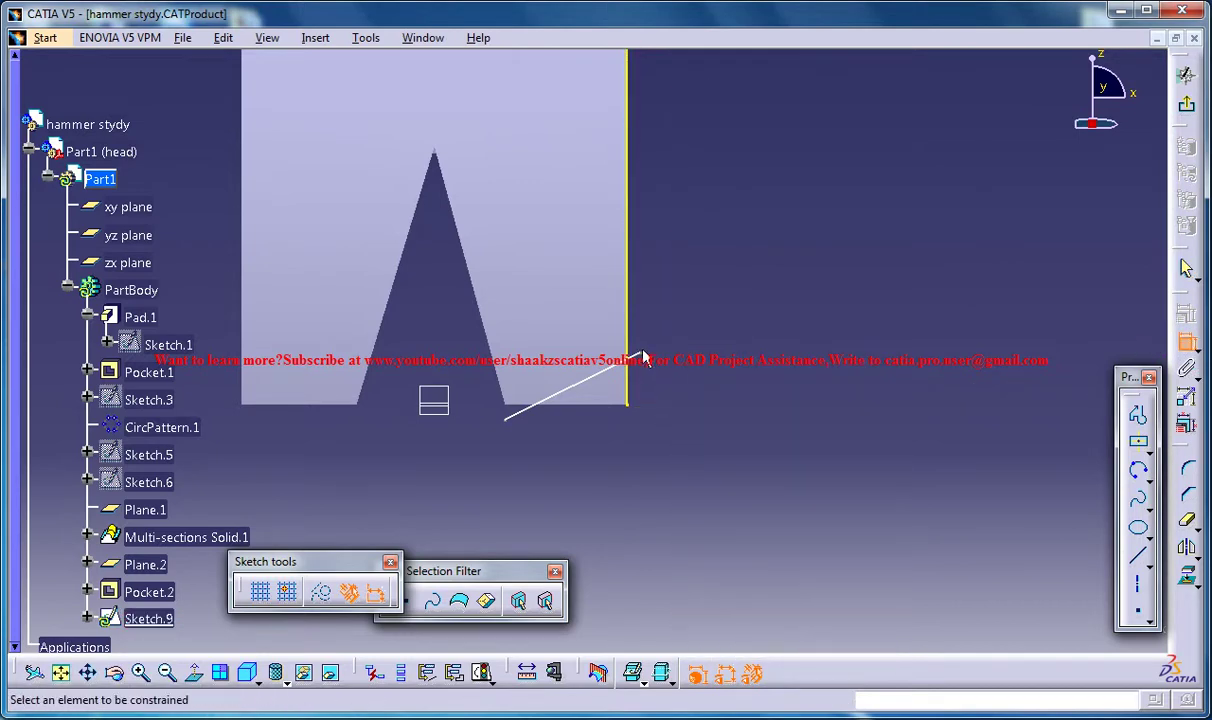
{"action": "left_click", "coordinate": [638, 386]}
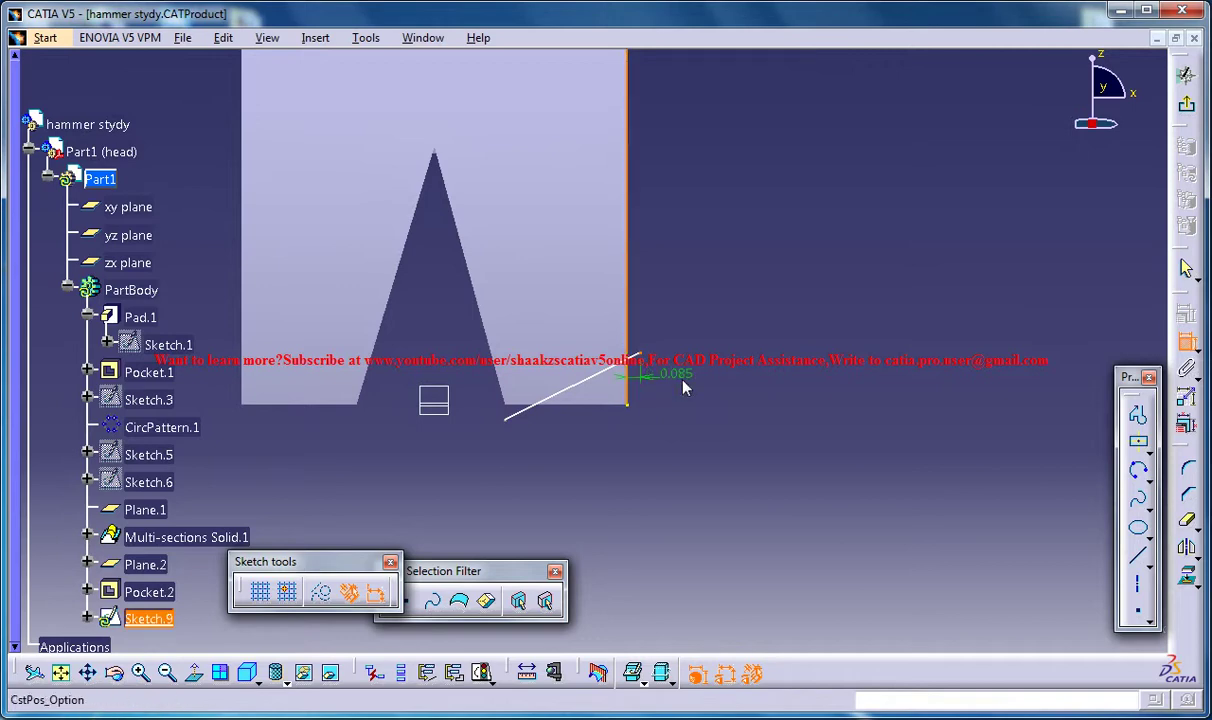
{"action": "right_click", "coordinate": [634, 382]}
{"action": "left_click", "coordinate": [709, 484]}
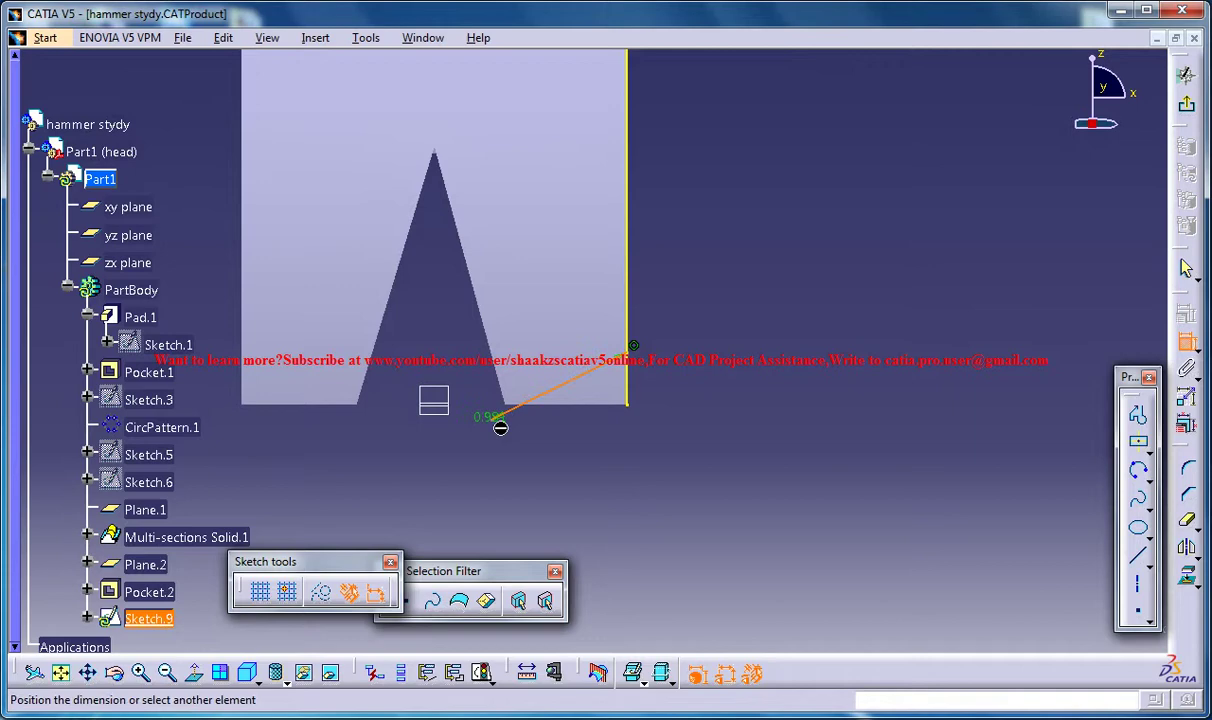
{"action": "left_click", "coordinate": [530, 440]}
{"action": "right_click", "coordinate": [522, 433]}
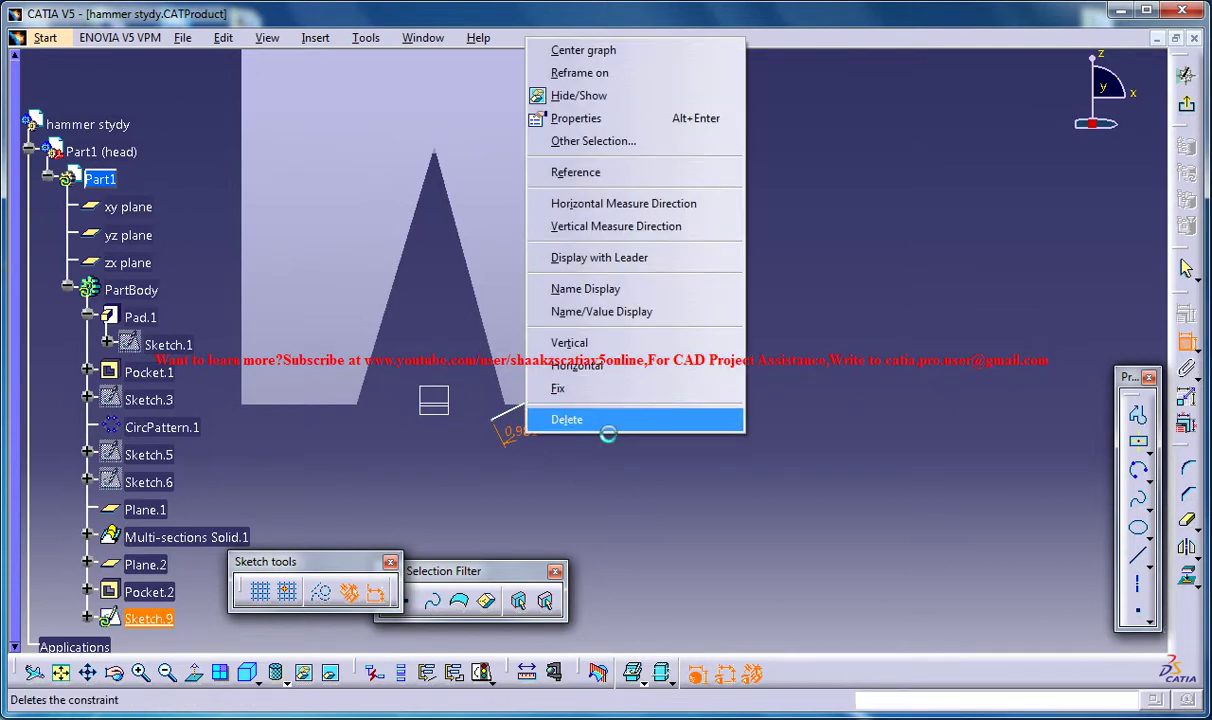
- Delete the 0.981 dimension and make the line's lower endpoint coincident with the edge
{"action": "left_click", "coordinate": [570, 400]}
{"action": "middle_click_drag", "start_coordinate": [567, 218], "coordinate": [622, 270]}
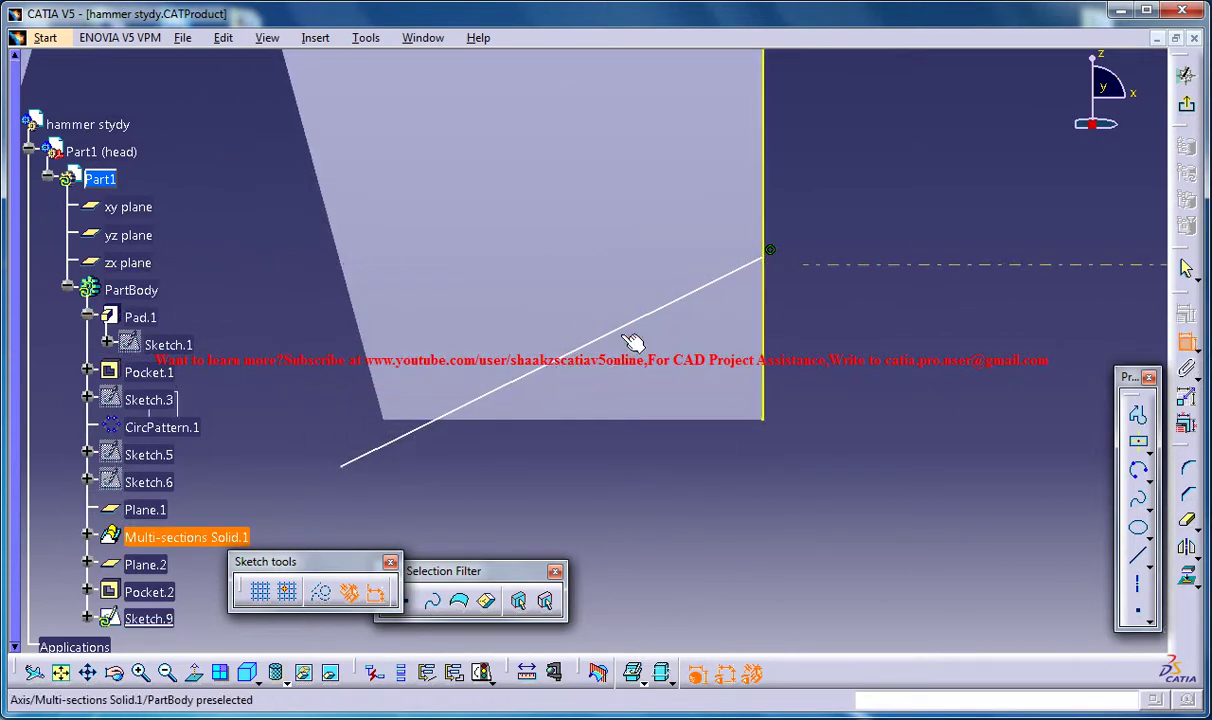
{"action": "middle_click_drag", "start_coordinate": [1056, 375], "coordinate": [1155, 375]}
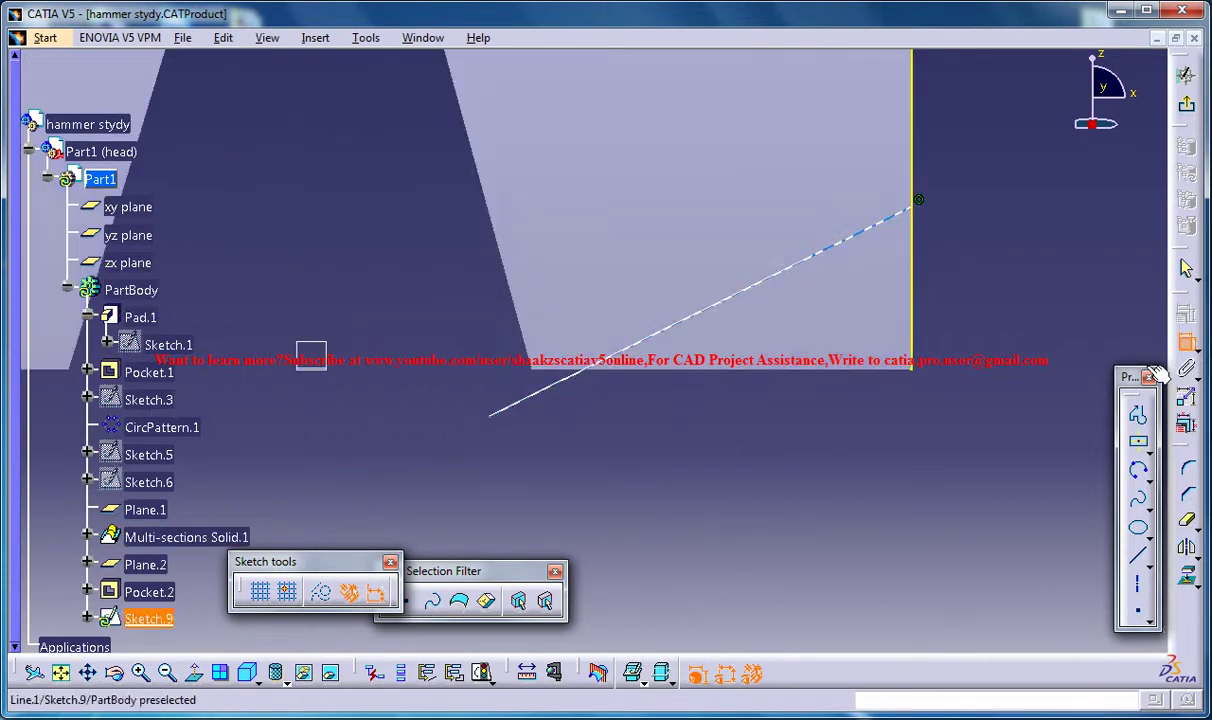
{"action": "left_click", "coordinate": [540, 386]}
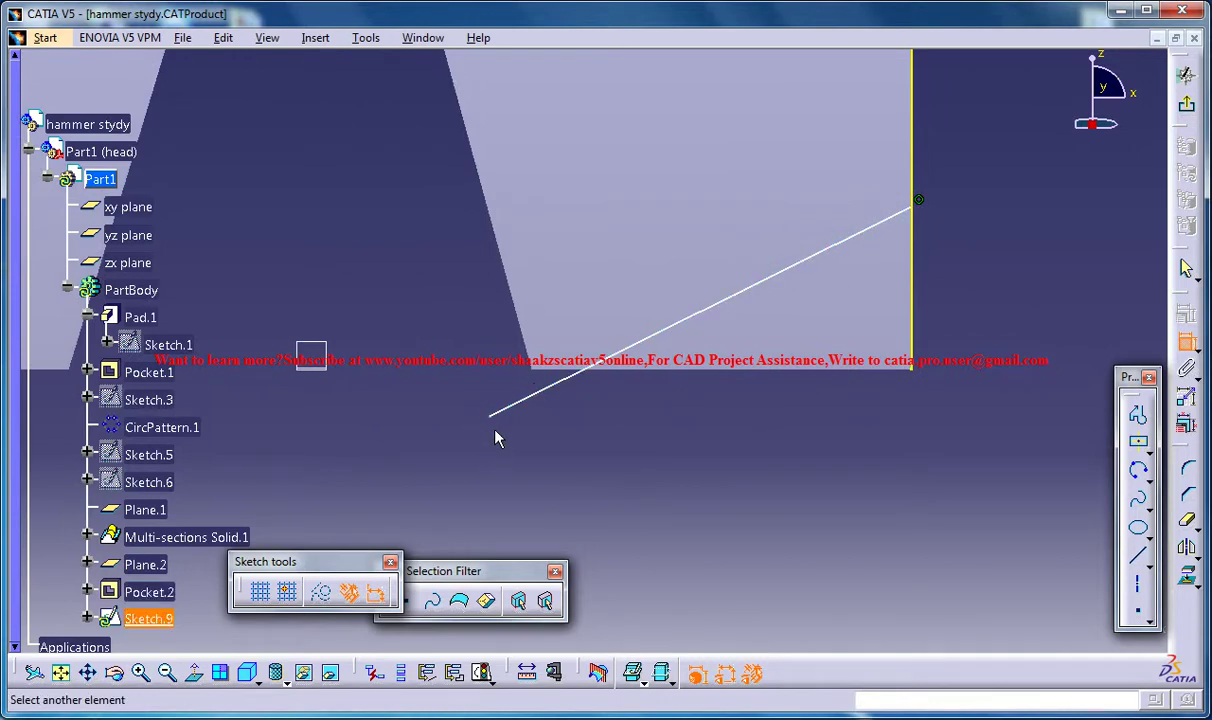
{"action": "right_click", "coordinate": [546, 448]}
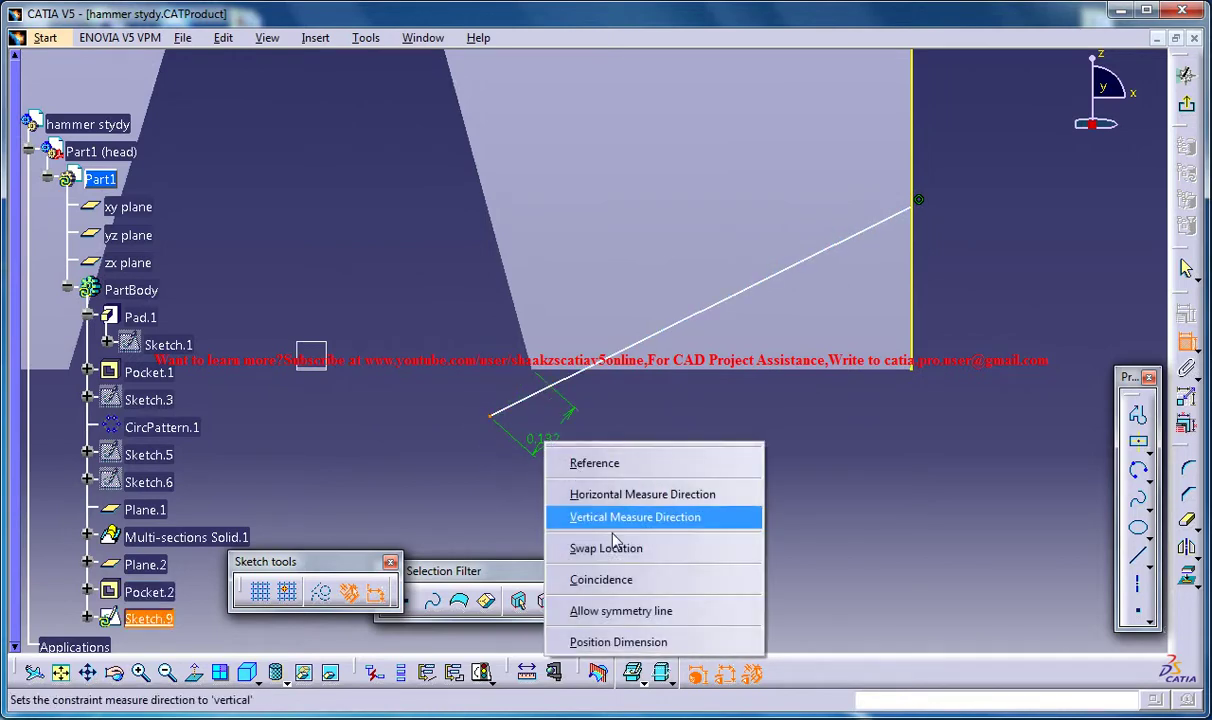
{"action": "left_click", "coordinate": [702, 576]}
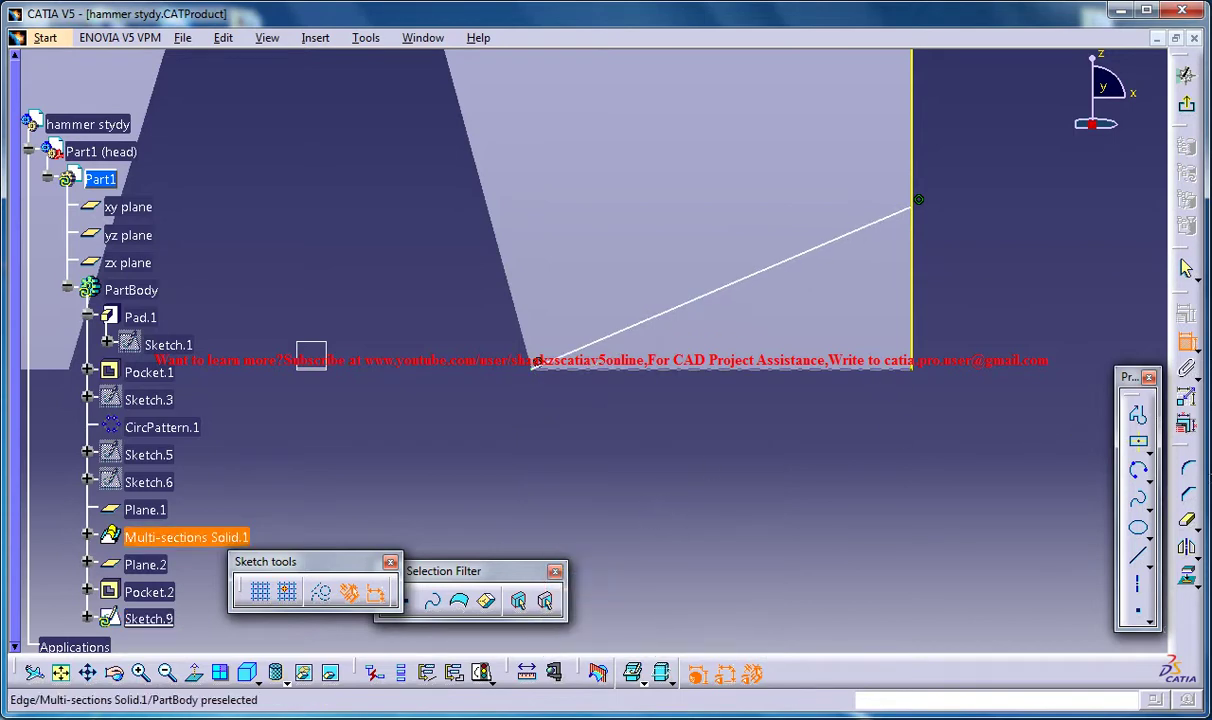
- Project the claw's bottom edge and trim its excess to close the triangular profile
{"action": "left_click", "coordinate": [1188, 576]}
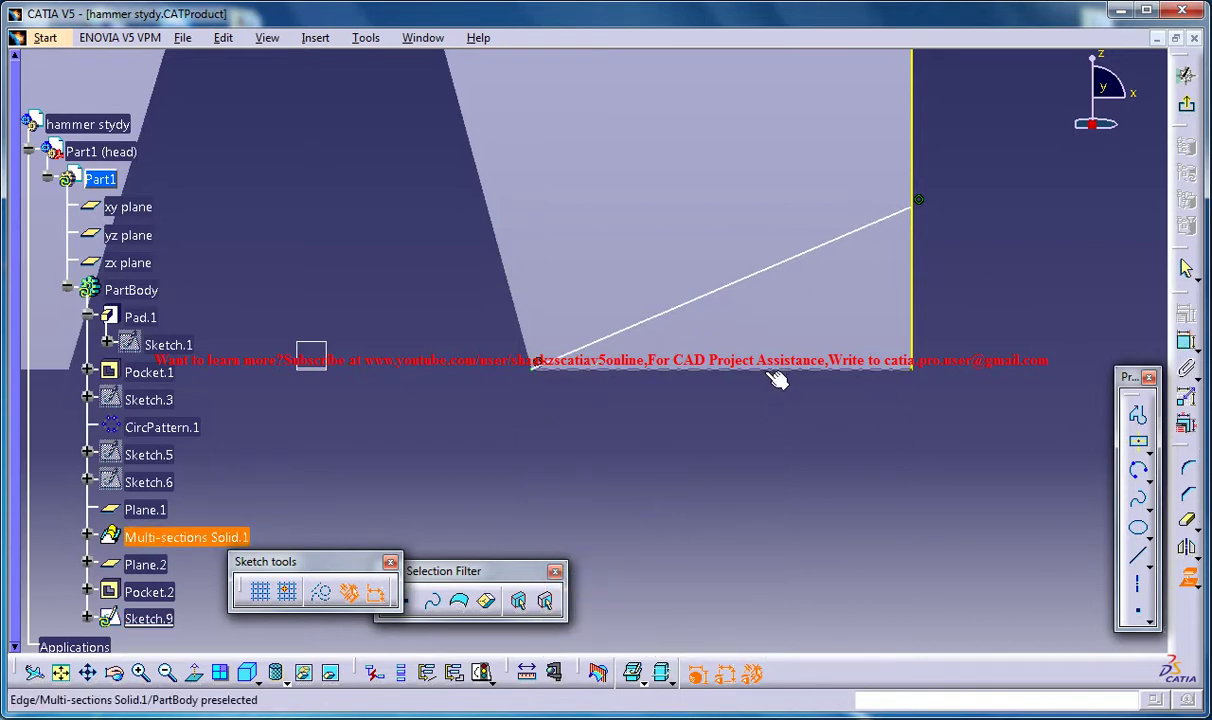
{"action": "left_click", "coordinate": [778, 372]}
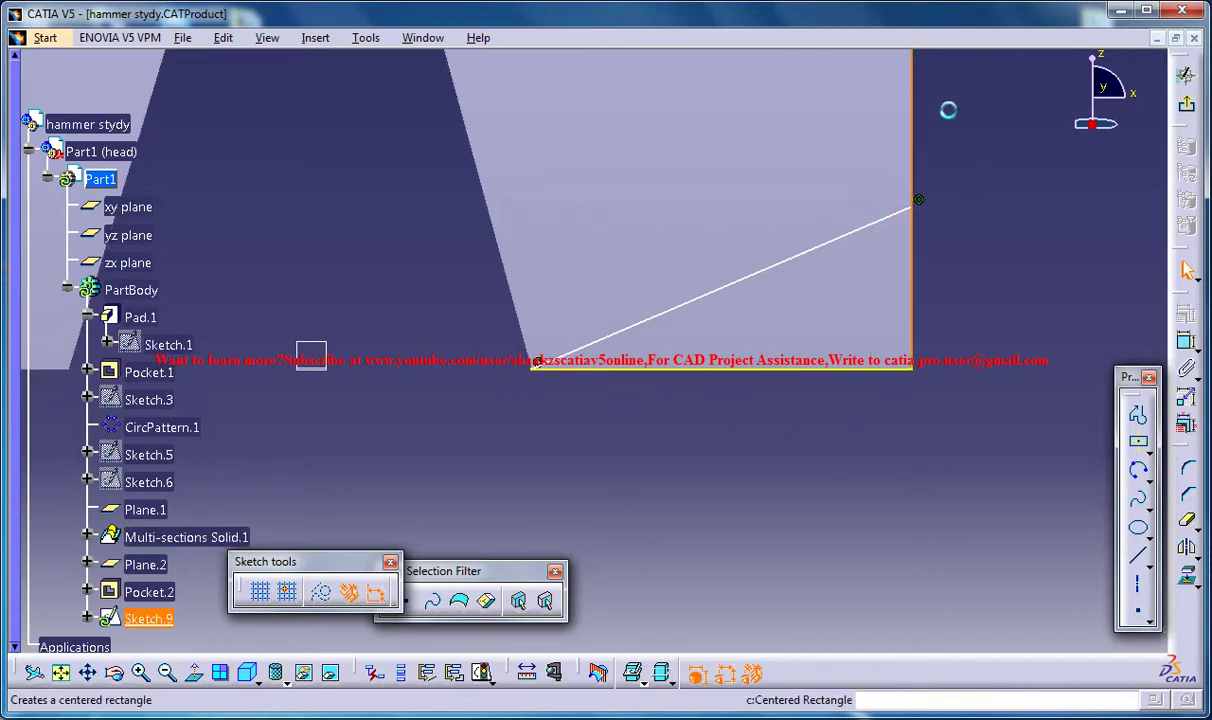
{"action": "key", "text": "Escape"}
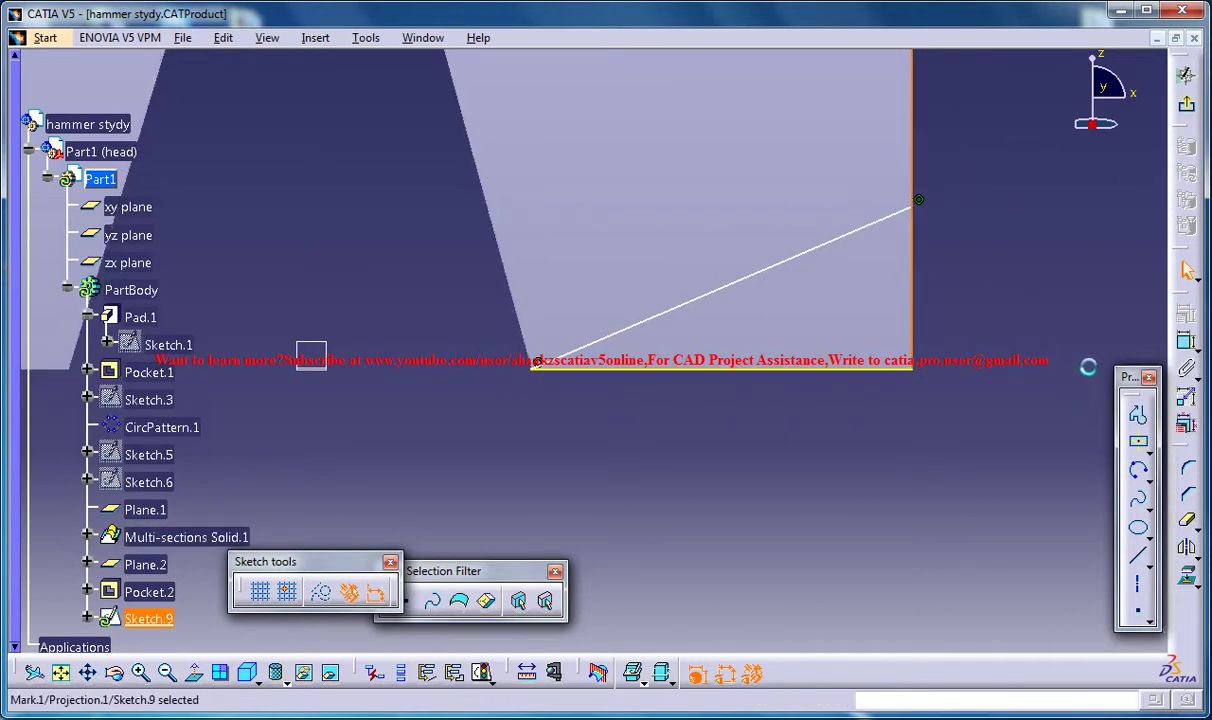
{"action": "middle_click_drag", "start_coordinate": [1053, 145], "coordinate": [1013, 317]}
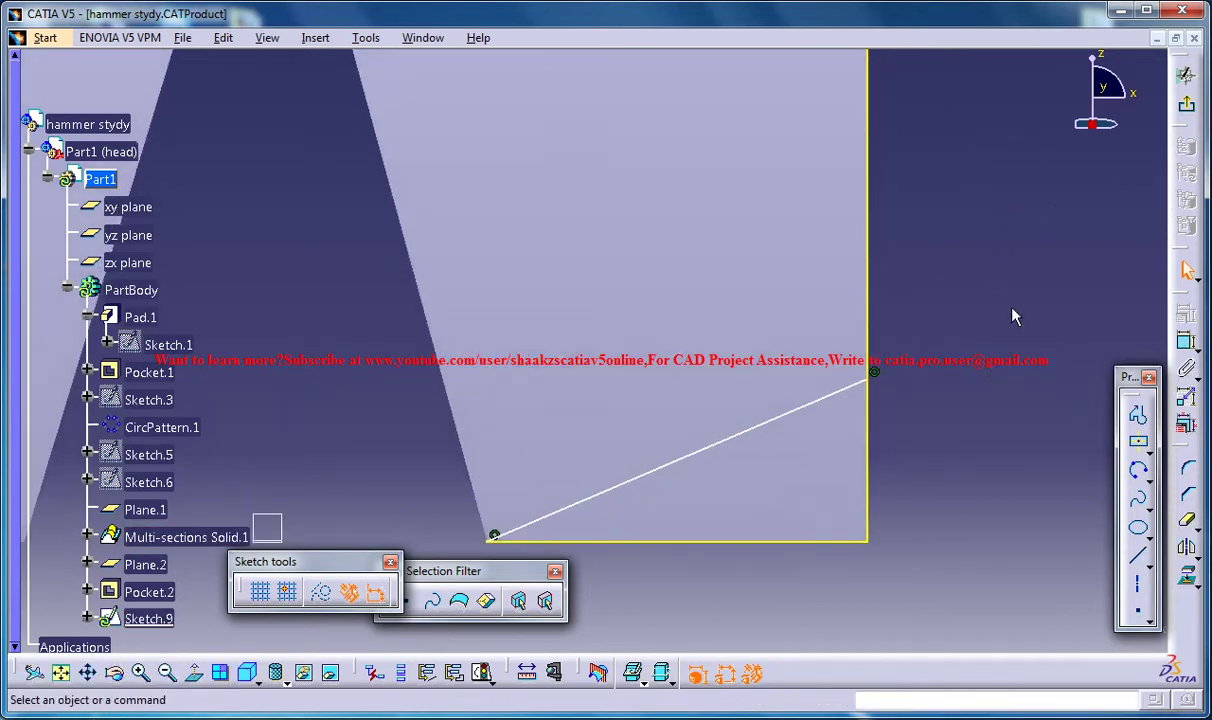
{"action": "left_click", "coordinate": [1188, 521]}
{"action": "left_click", "coordinate": [859, 211]}
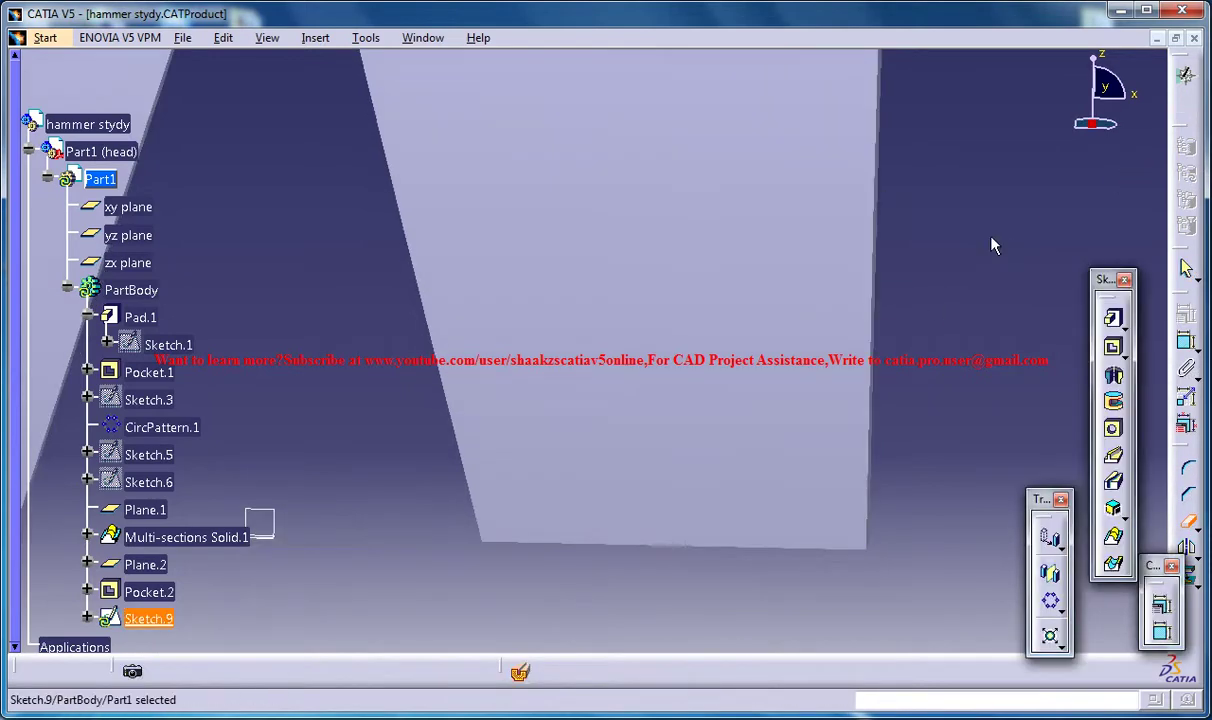
- Pocket Sketch.9 as Pocket.3 with first and second limits both Up to next
{"action": "middle_click_drag", "start_coordinate": [993, 245], "coordinate": [1077, 303]}
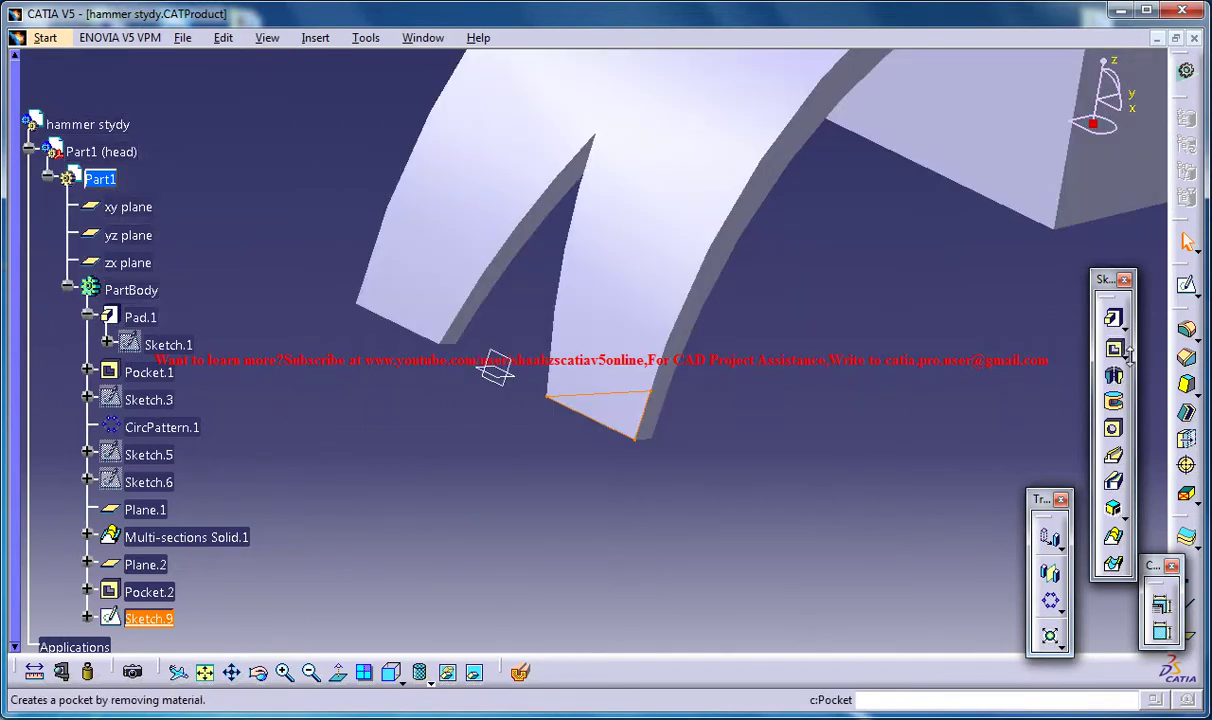
{"action": "left_click", "coordinate": [1113, 348]}
{"action": "left_click", "coordinate": [1062, 376]}
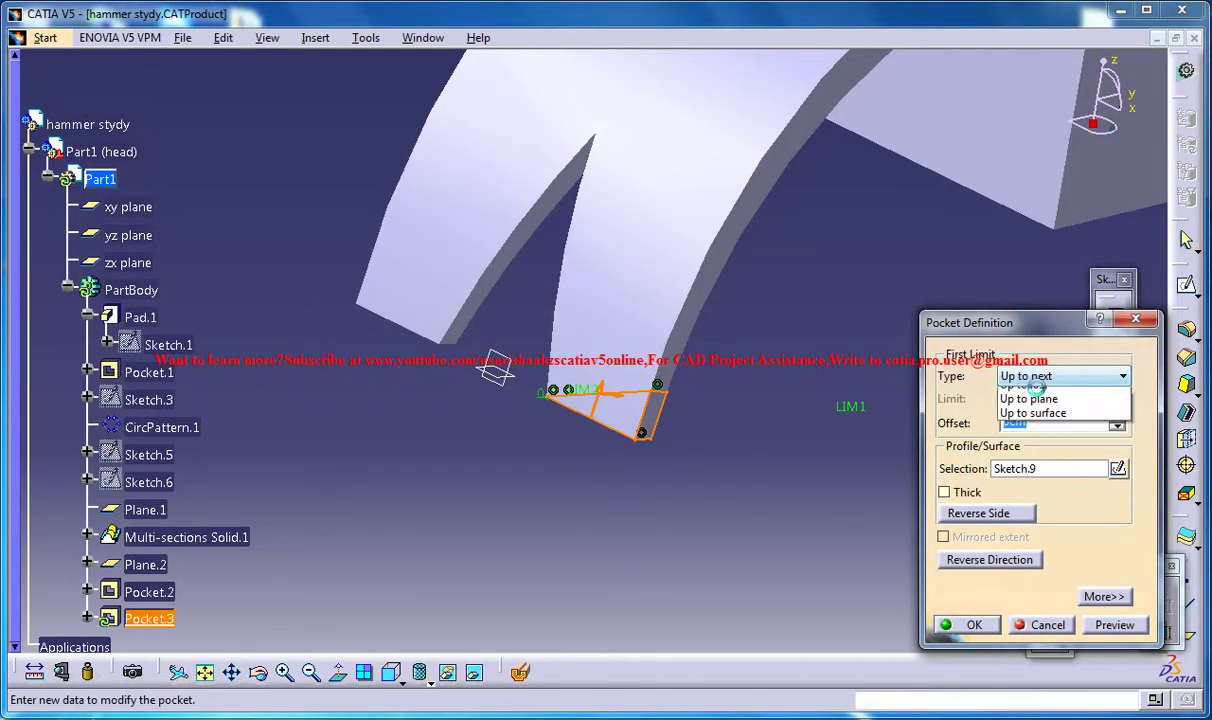
{"action": "left_click", "coordinate": [1030, 404]}
{"action": "left_click", "coordinate": [1104, 596]}
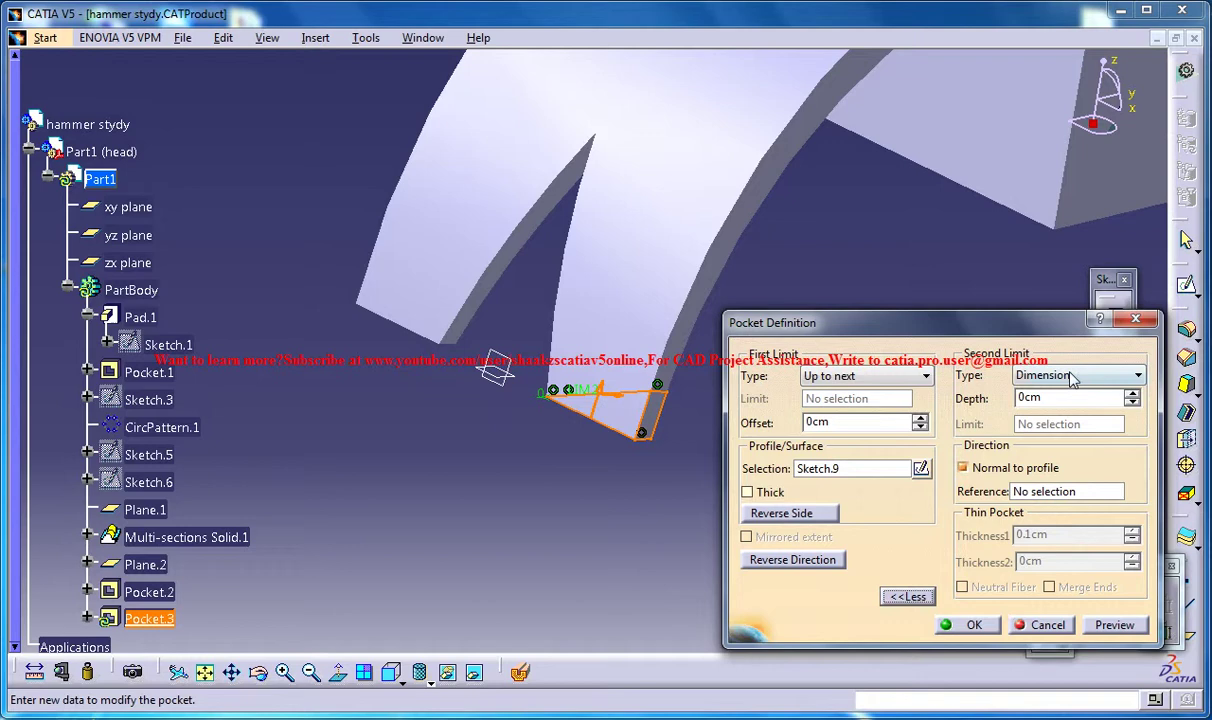
{"action": "left_click", "coordinate": [1071, 376]}
{"action": "left_click", "coordinate": [1040, 399]}
{"action": "left_click", "coordinate": [947, 626]}
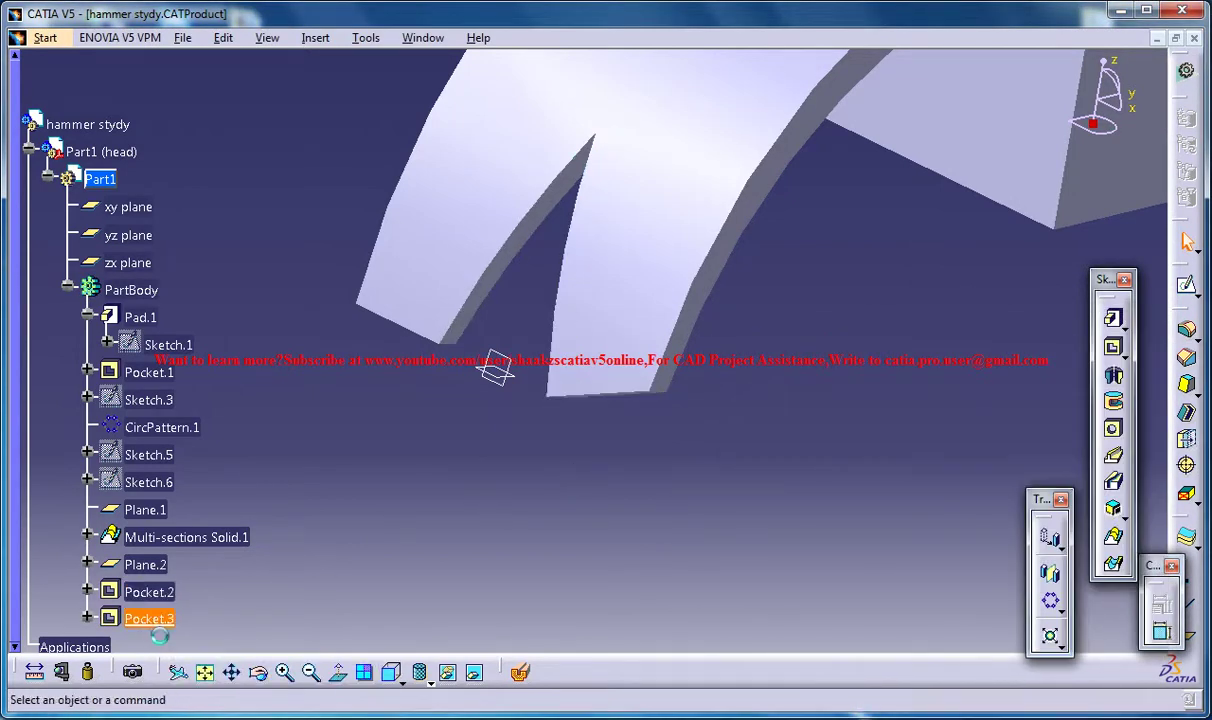
- Mirror the PartBody about the yz plane via Insert > Transformation Features > Mirror
{"action": "left_click", "coordinate": [315, 38]}
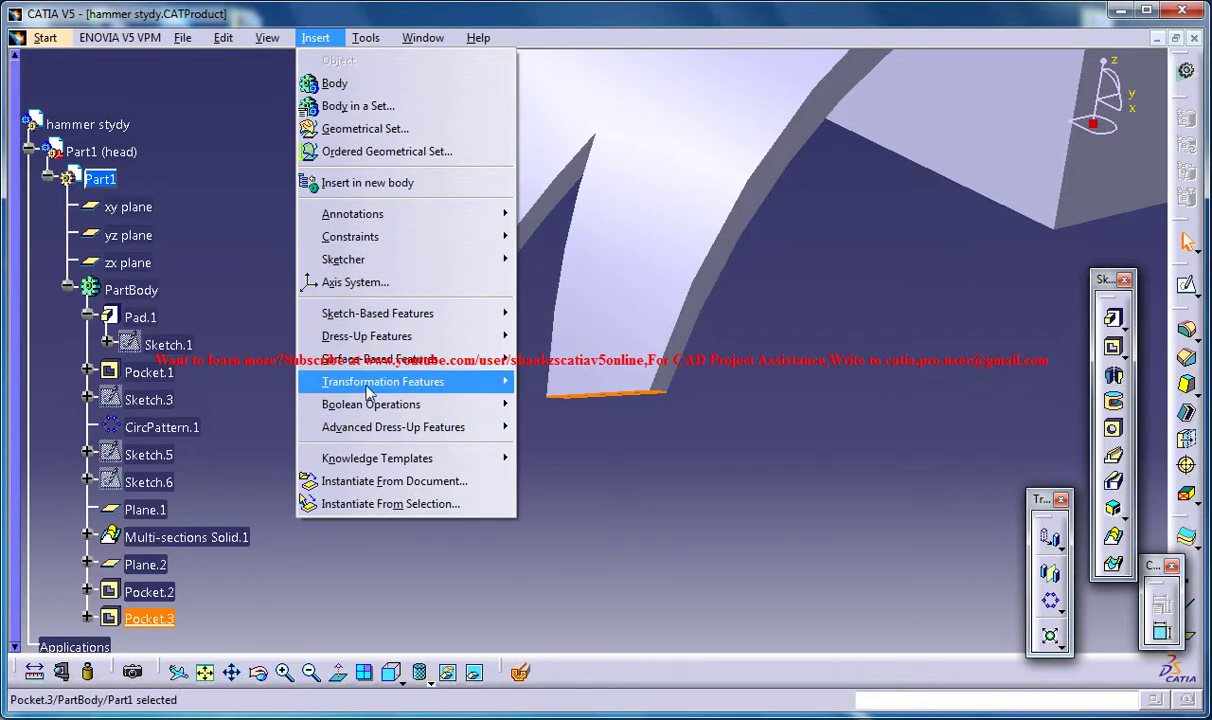
{"action": "mouse_move", "coordinate": [383, 381]}
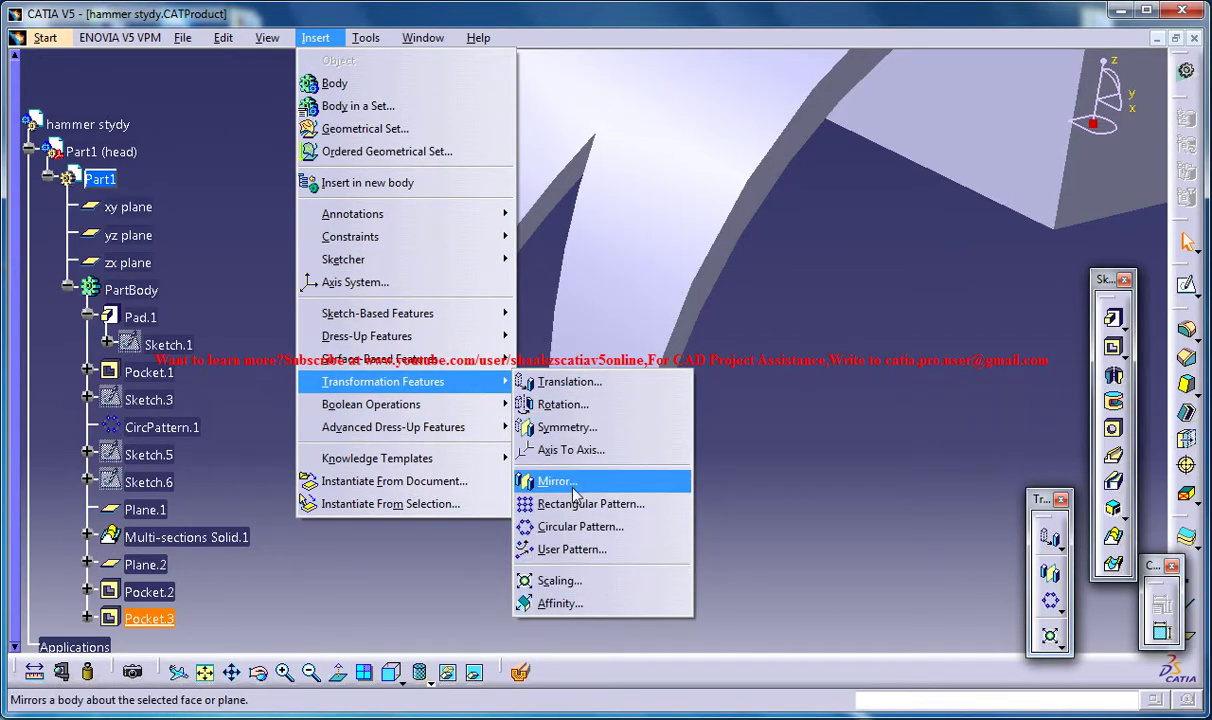
{"action": "left_click", "coordinate": [556, 481]}
{"action": "middle_click_drag", "start_coordinate": [722, 276], "coordinate": [670, 416]}
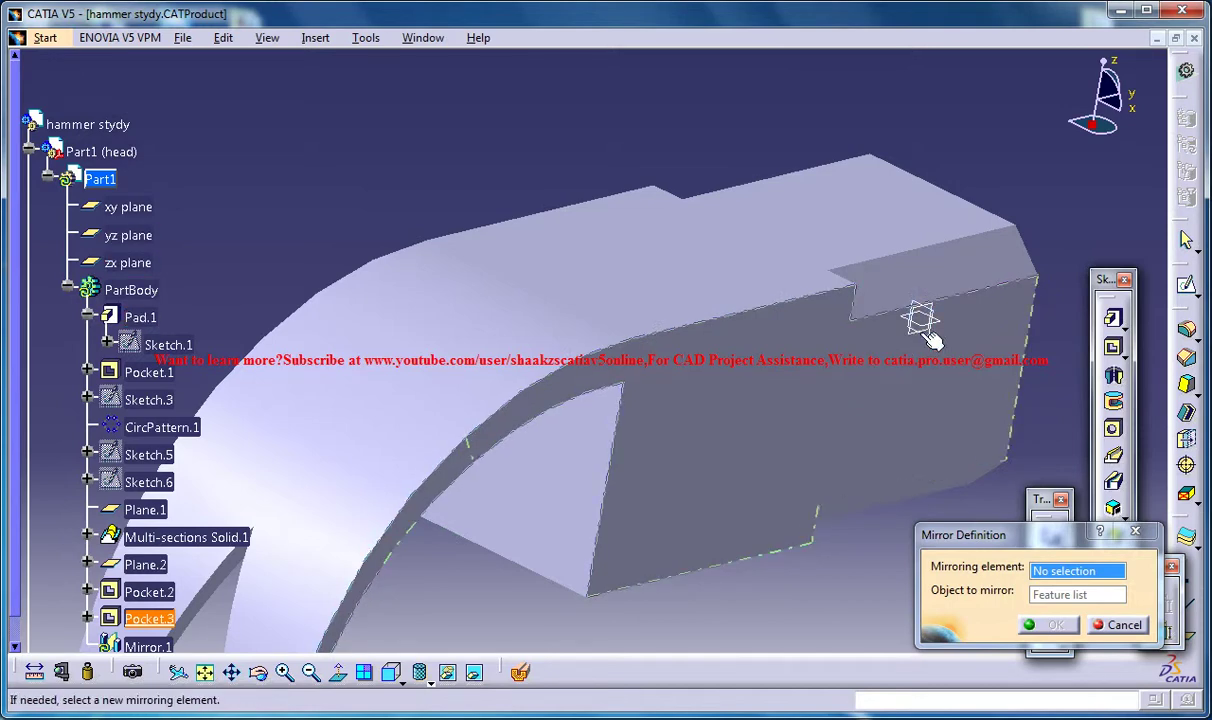
{"action": "middle_click_drag", "start_coordinate": [771, 338], "coordinate": [805, 455]}
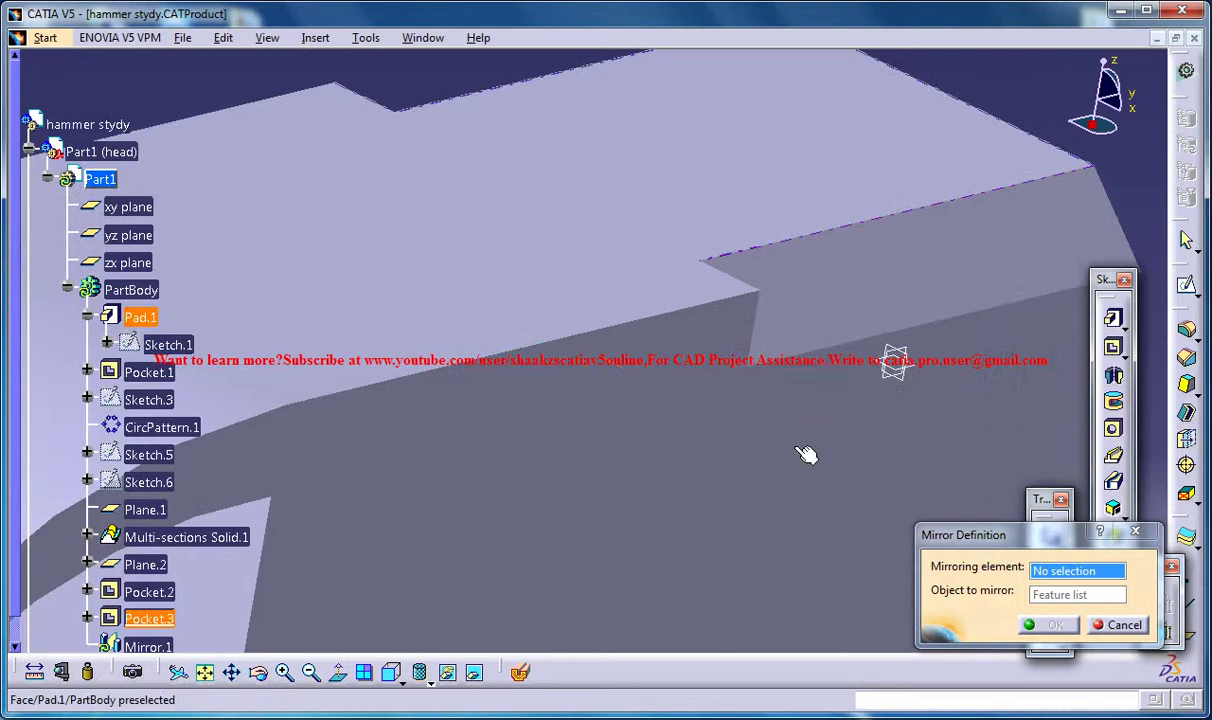
{"action": "left_click", "coordinate": [897, 385]}
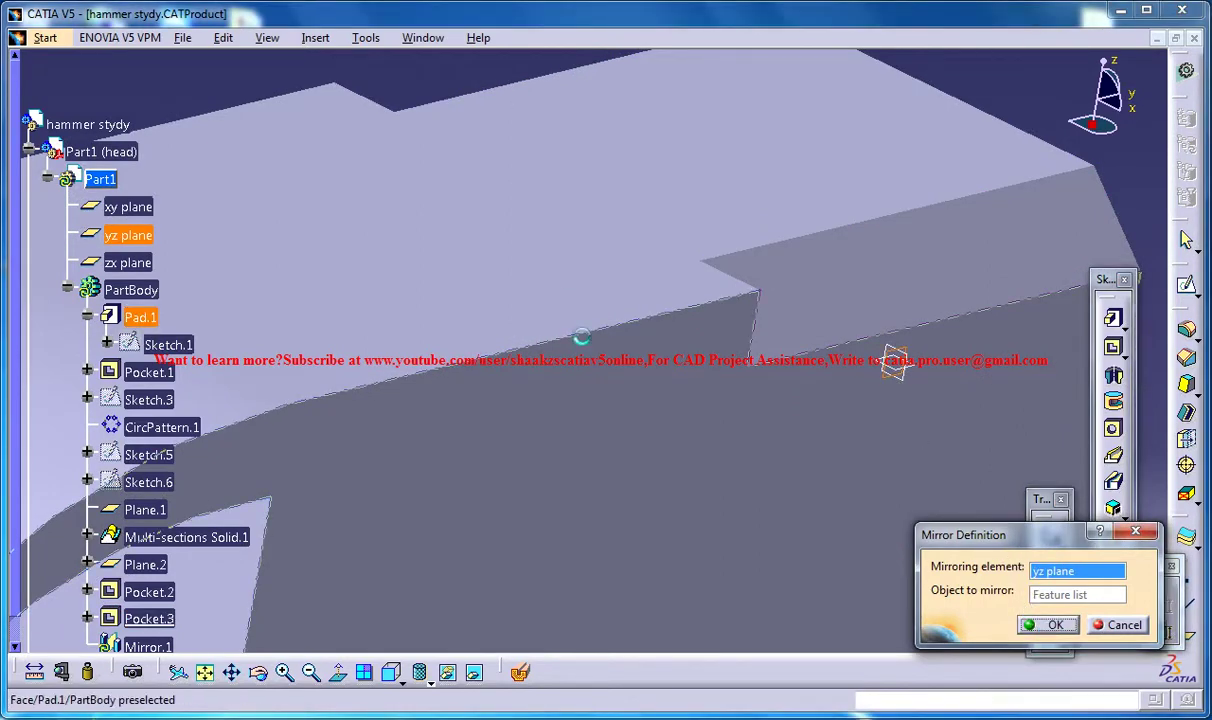
{"action": "mouse_move", "coordinate": [581, 338]}
{"action": "middle_mouse_down"}
{"action": "mouse_move", "coordinate": [587, 386]}
{"action": "mouse_move", "coordinate": [557, 376]}
{"action": "mouse_move", "coordinate": [514, 410]}
{"action": "mouse_move", "coordinate": [555, 379]}
{"action": "middle_mouse_up"}
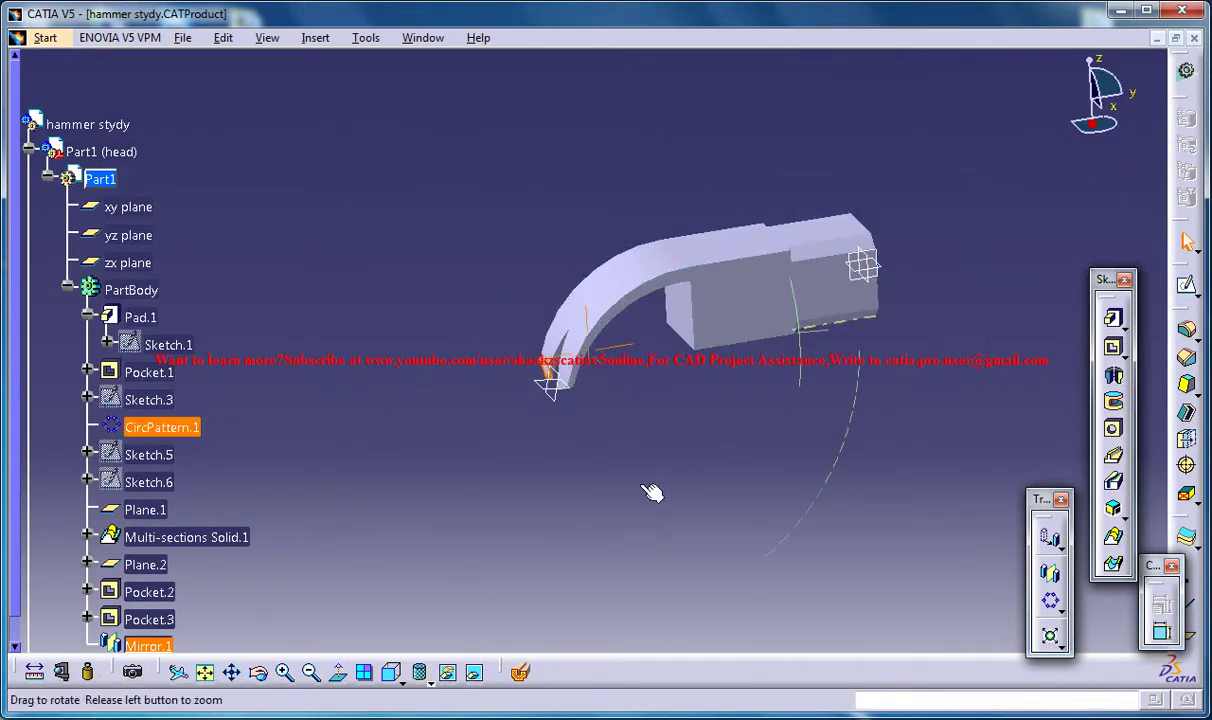
{"action": "middle_click_drag", "start_coordinate": [651, 492], "coordinate": [630, 500]}
{"action": "mouse_move", "coordinate": [657, 381]}
{"action": "middle_mouse_down"}
{"action": "mouse_move", "coordinate": [724, 387]}
{"action": "mouse_move", "coordinate": [744, 263]}
{"action": "mouse_move", "coordinate": [734, 455]}
{"action": "mouse_move", "coordinate": [649, 540]}
{"action": "middle_mouse_up"}
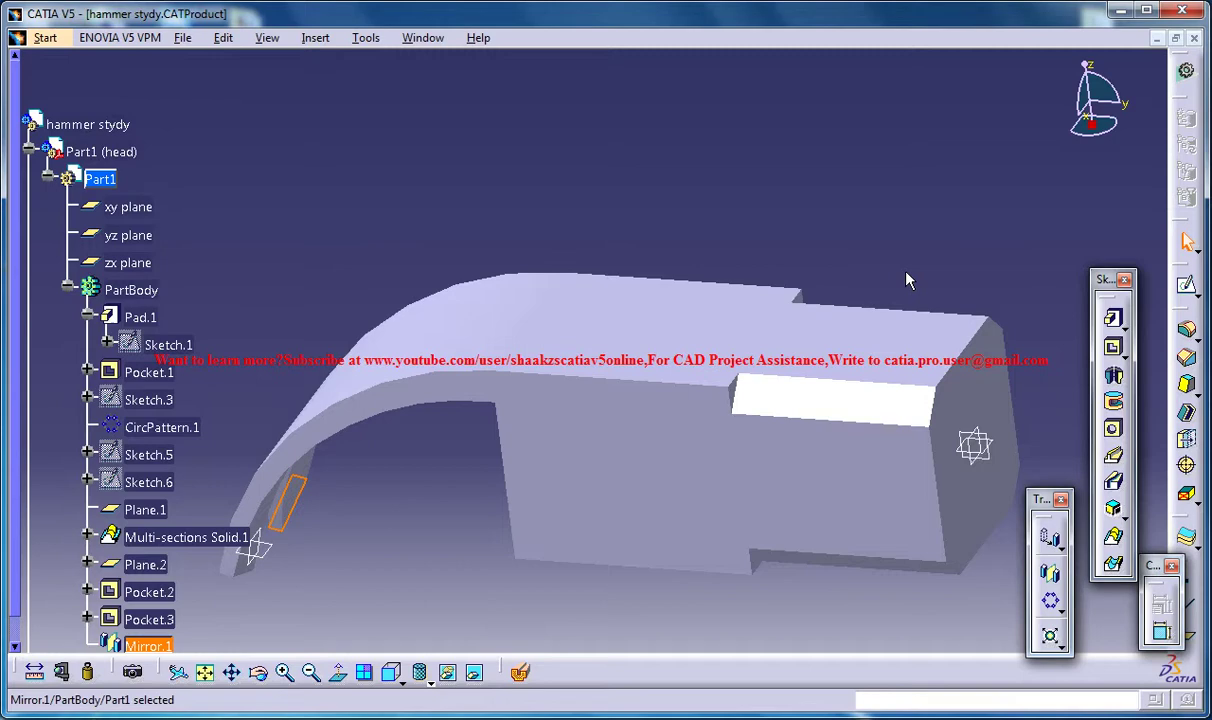